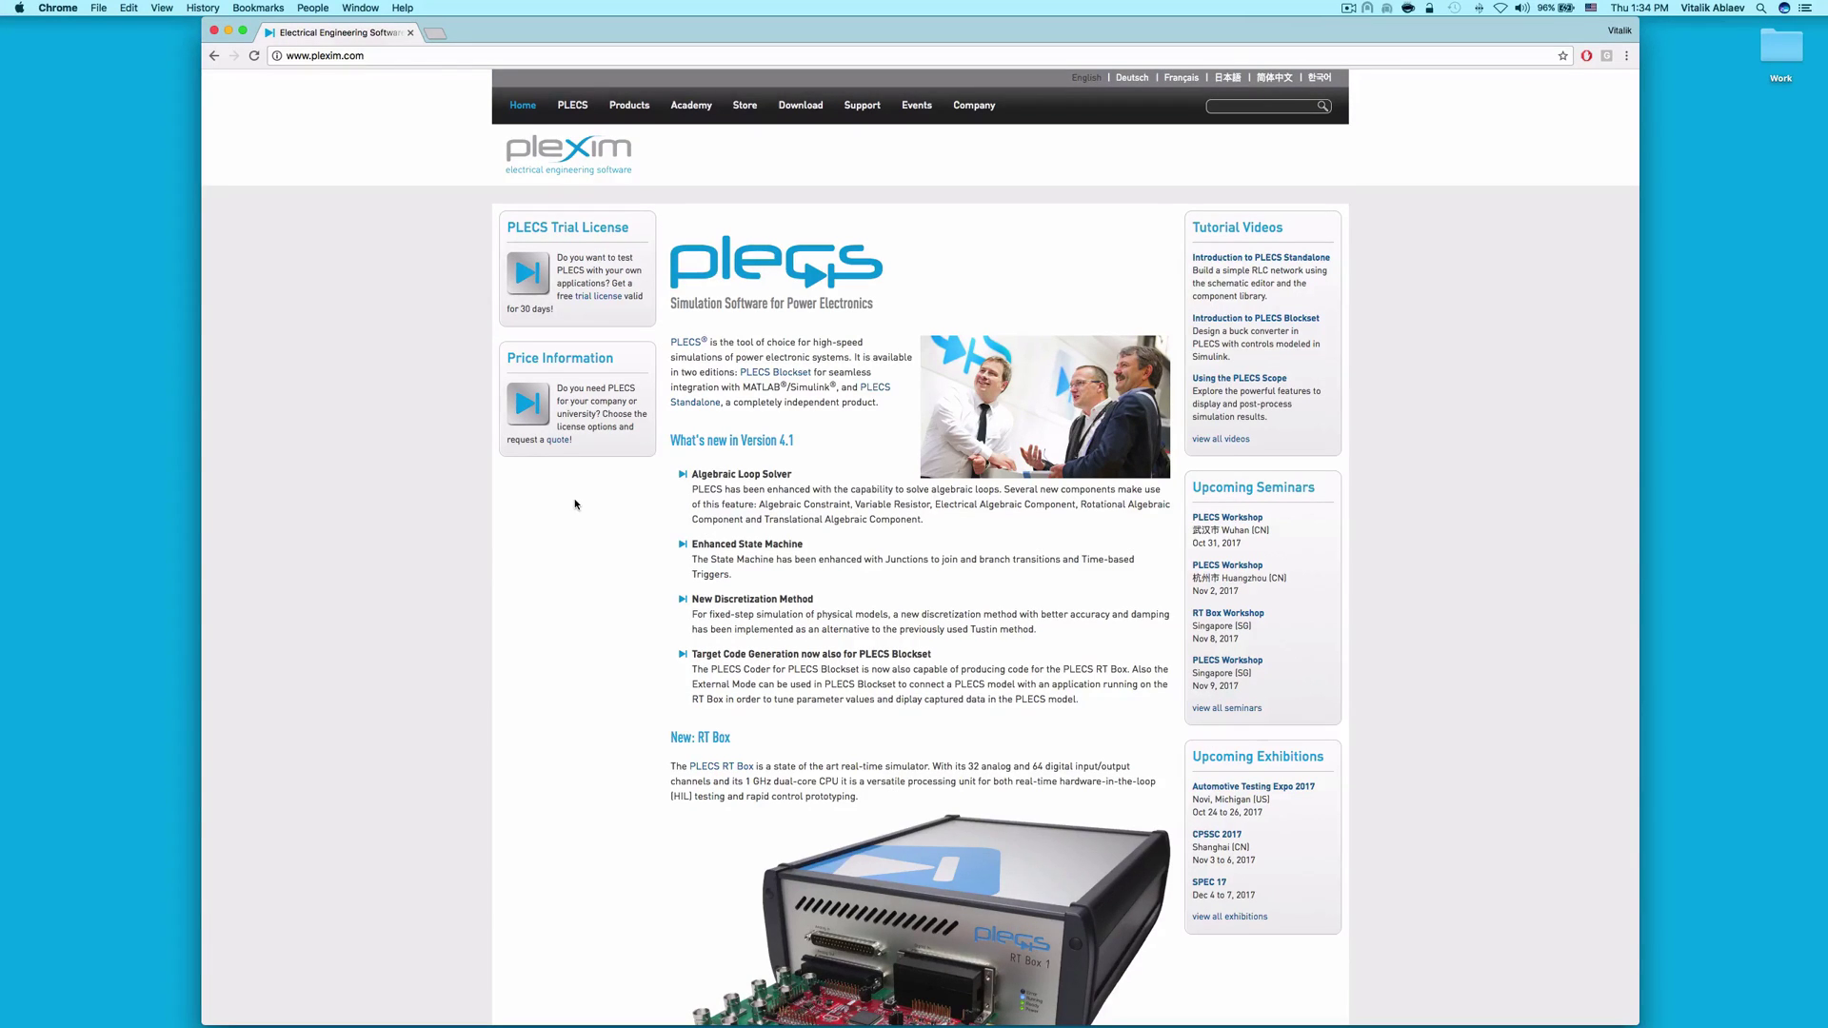
Download the PLECS Blockset 4.1.2 installer plecs-blockset-4-1-2_maci64.dmg for 64-bit Intel Macs
{"action": "mouse_move", "coordinate": [785, 111]}
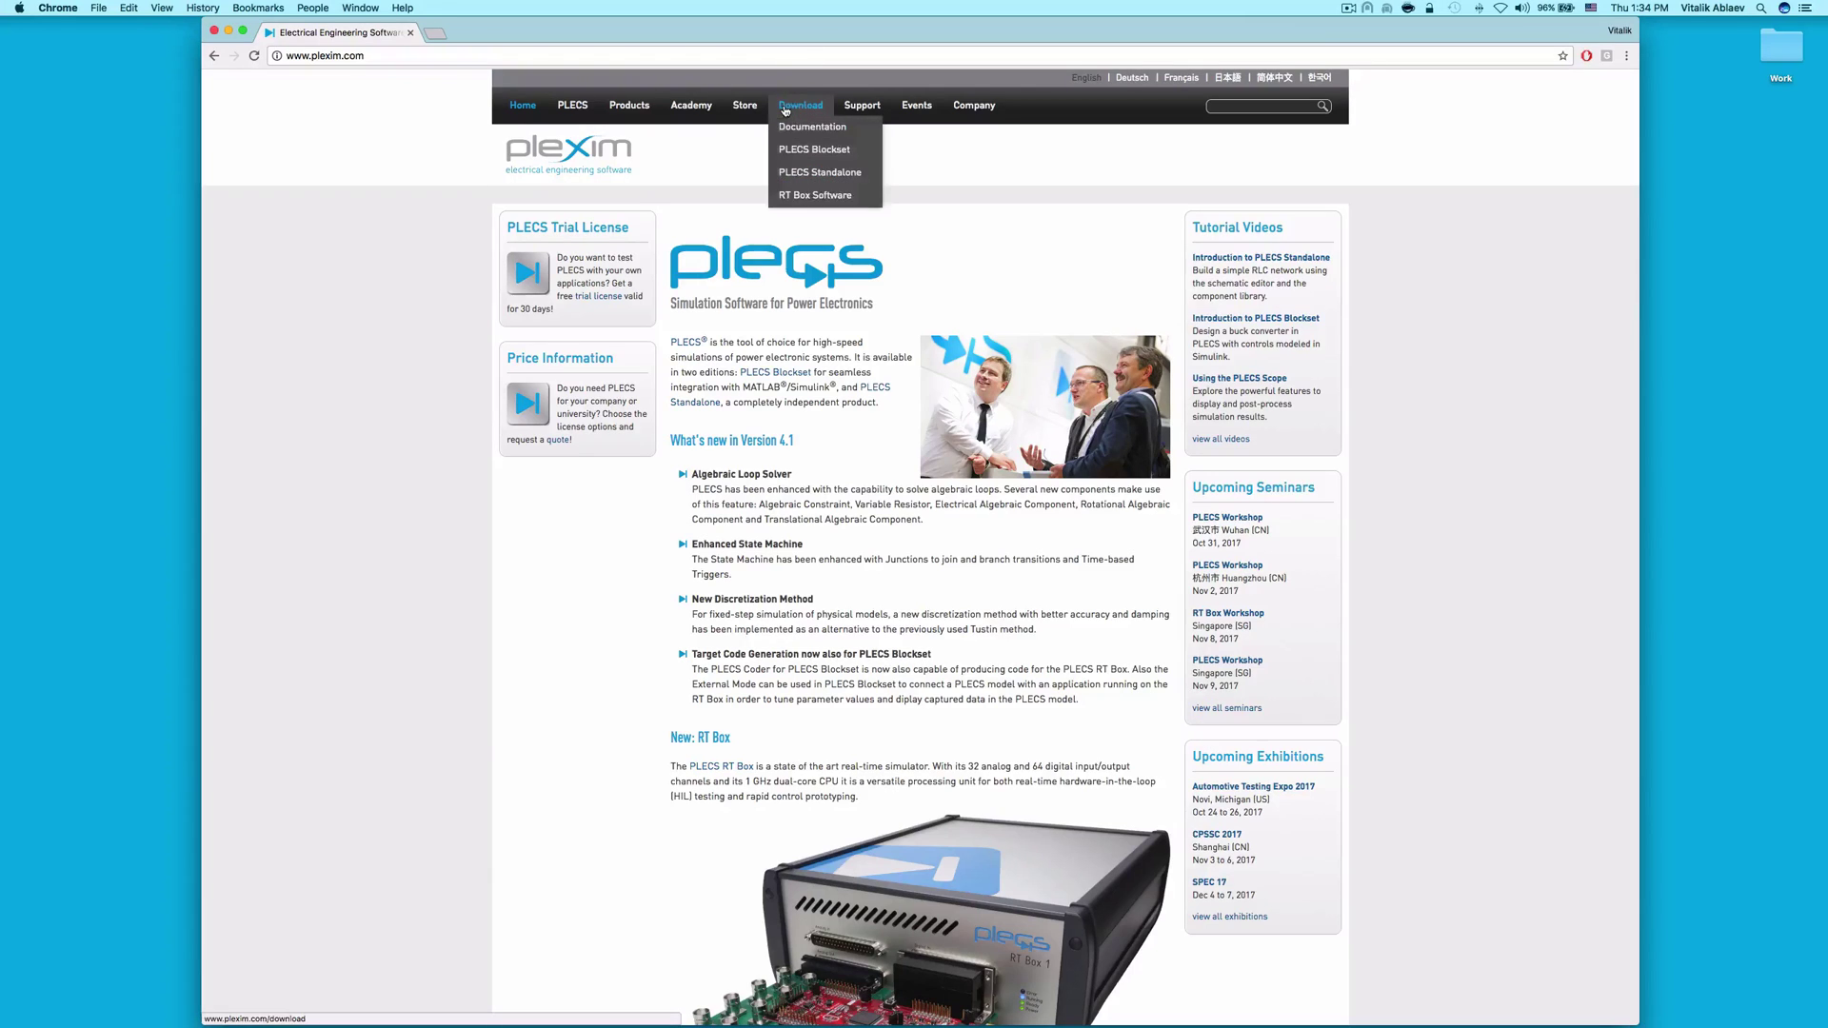
{"action": "left_click", "coordinate": [799, 153]}
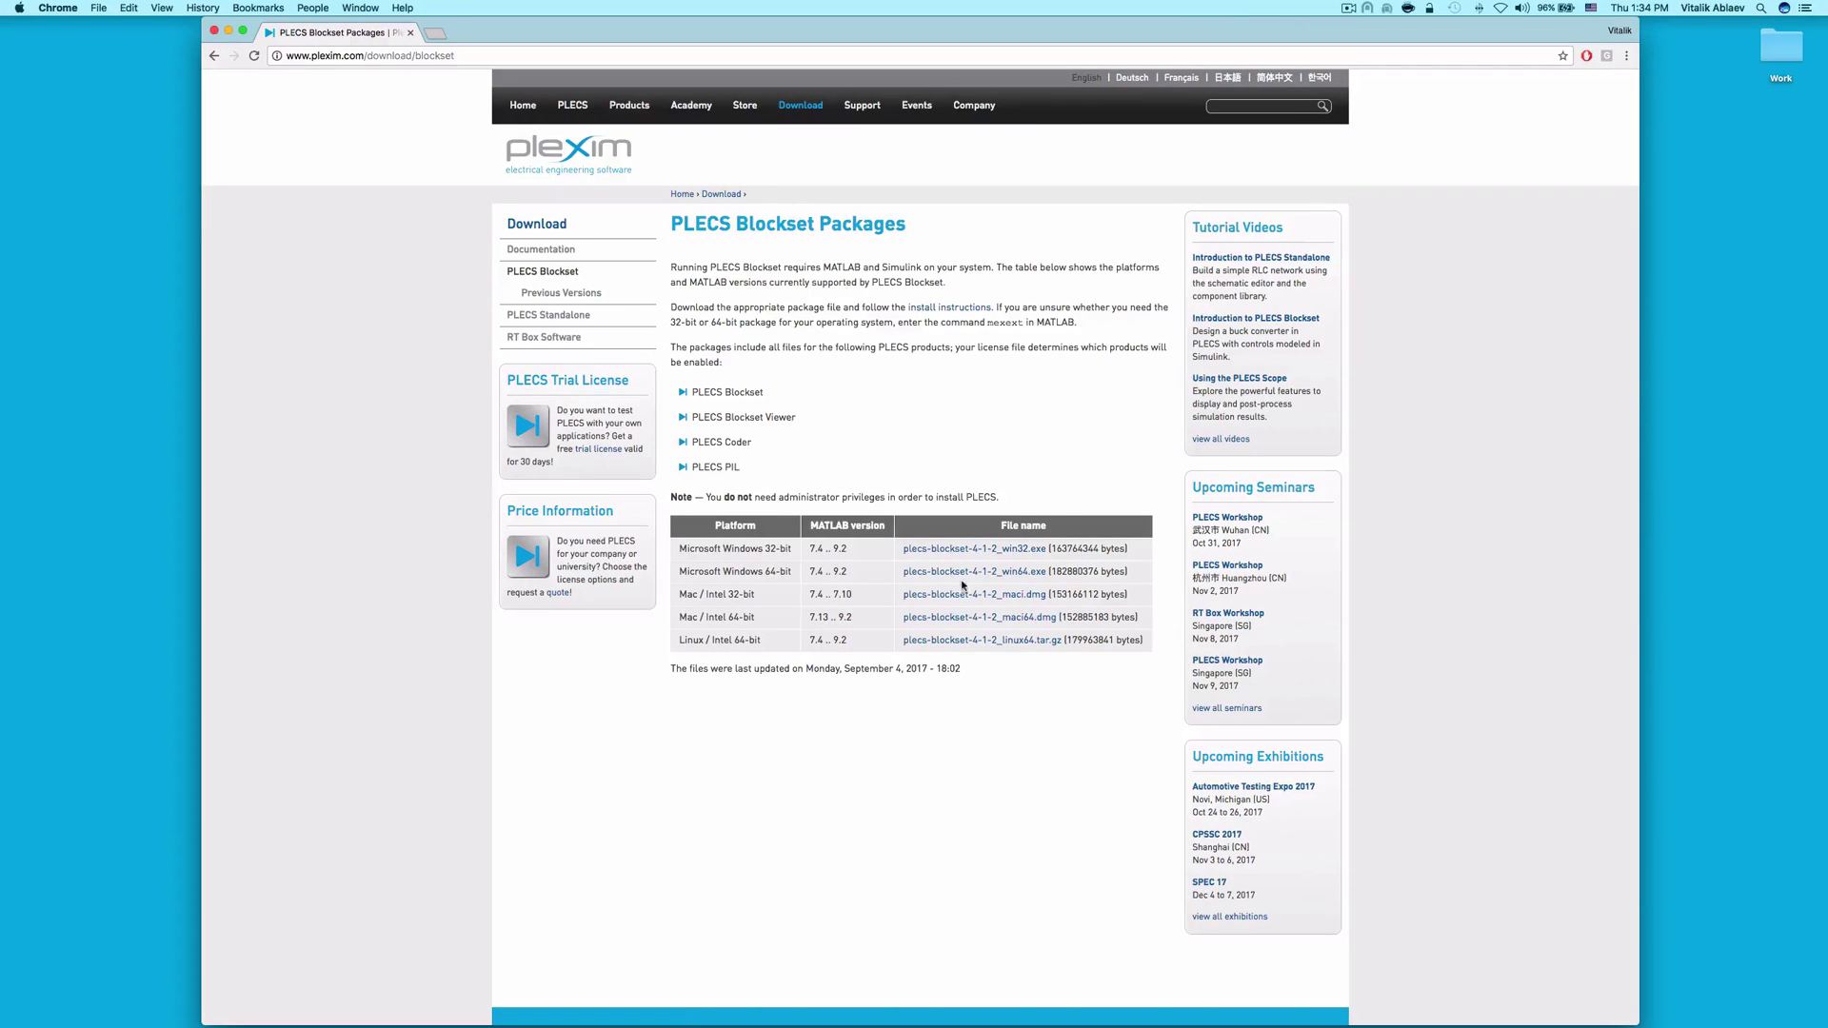
{"action": "left_click", "coordinate": [971, 617]}
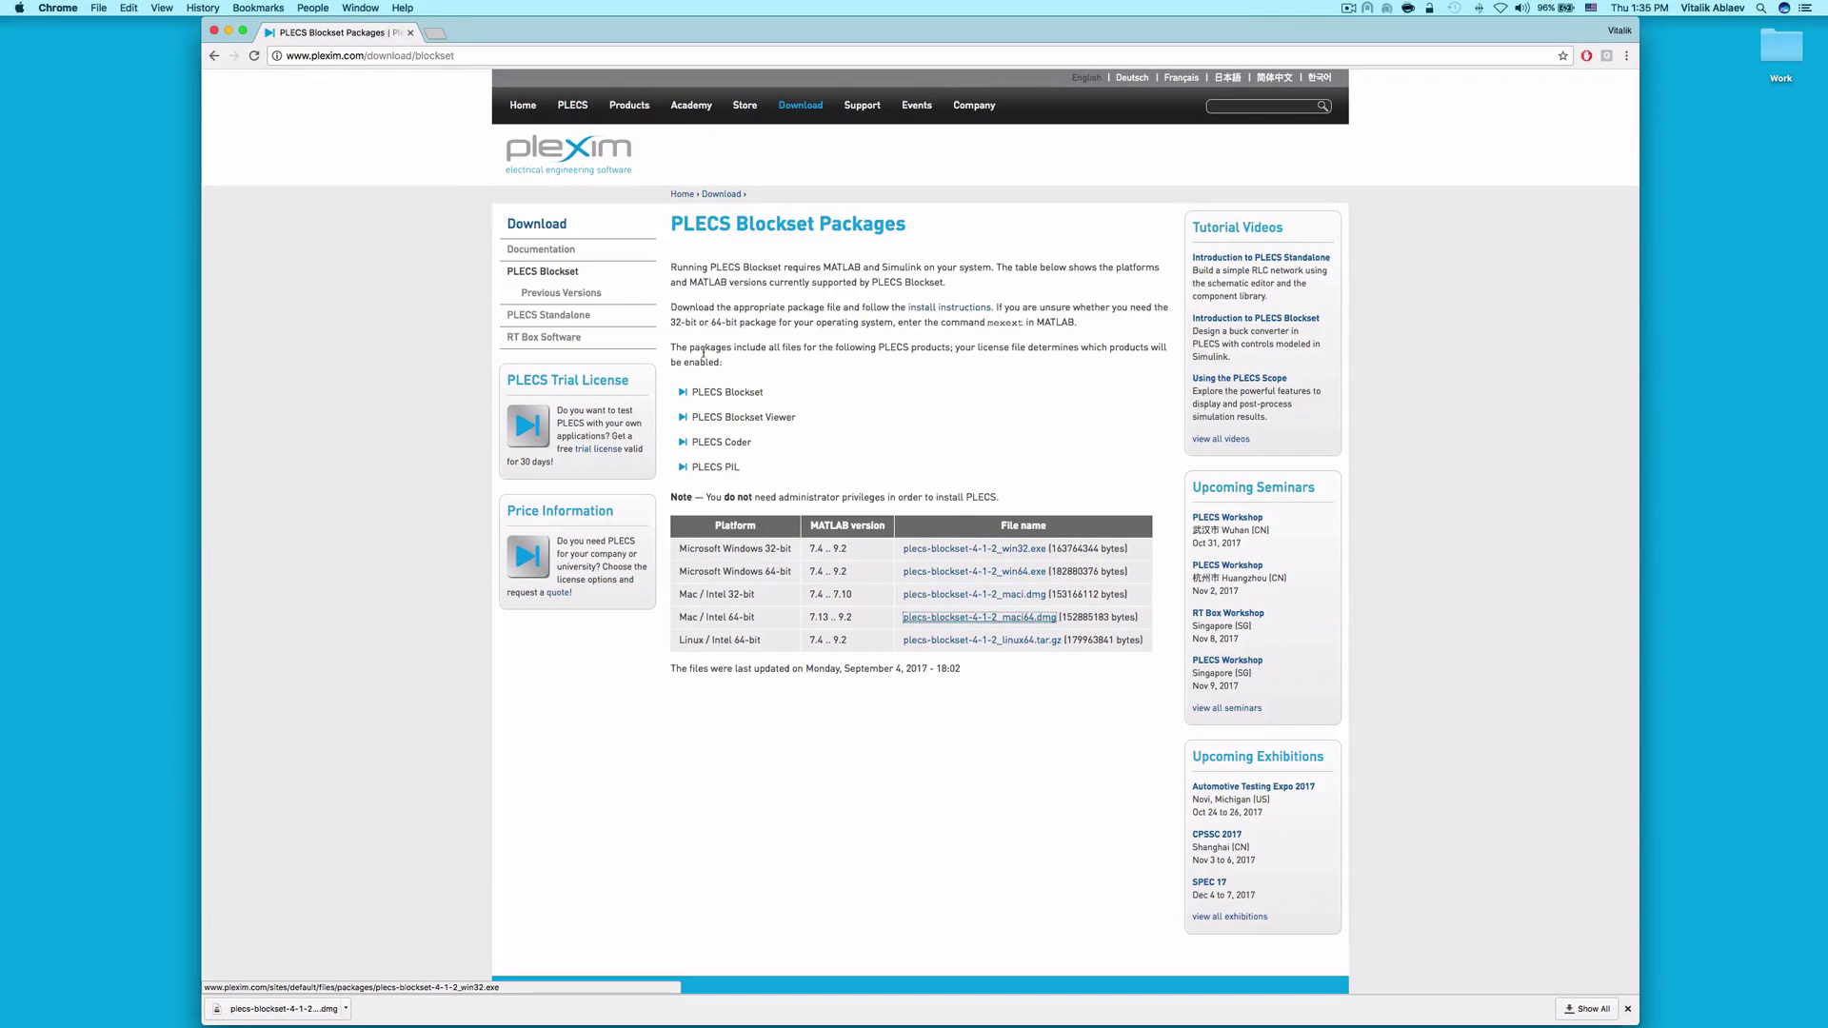
Open the downloaded disk image and copy the PLECS Blockset folder into Applications with administrator authentication
{"action": "left_click", "coordinate": [229, 31]}
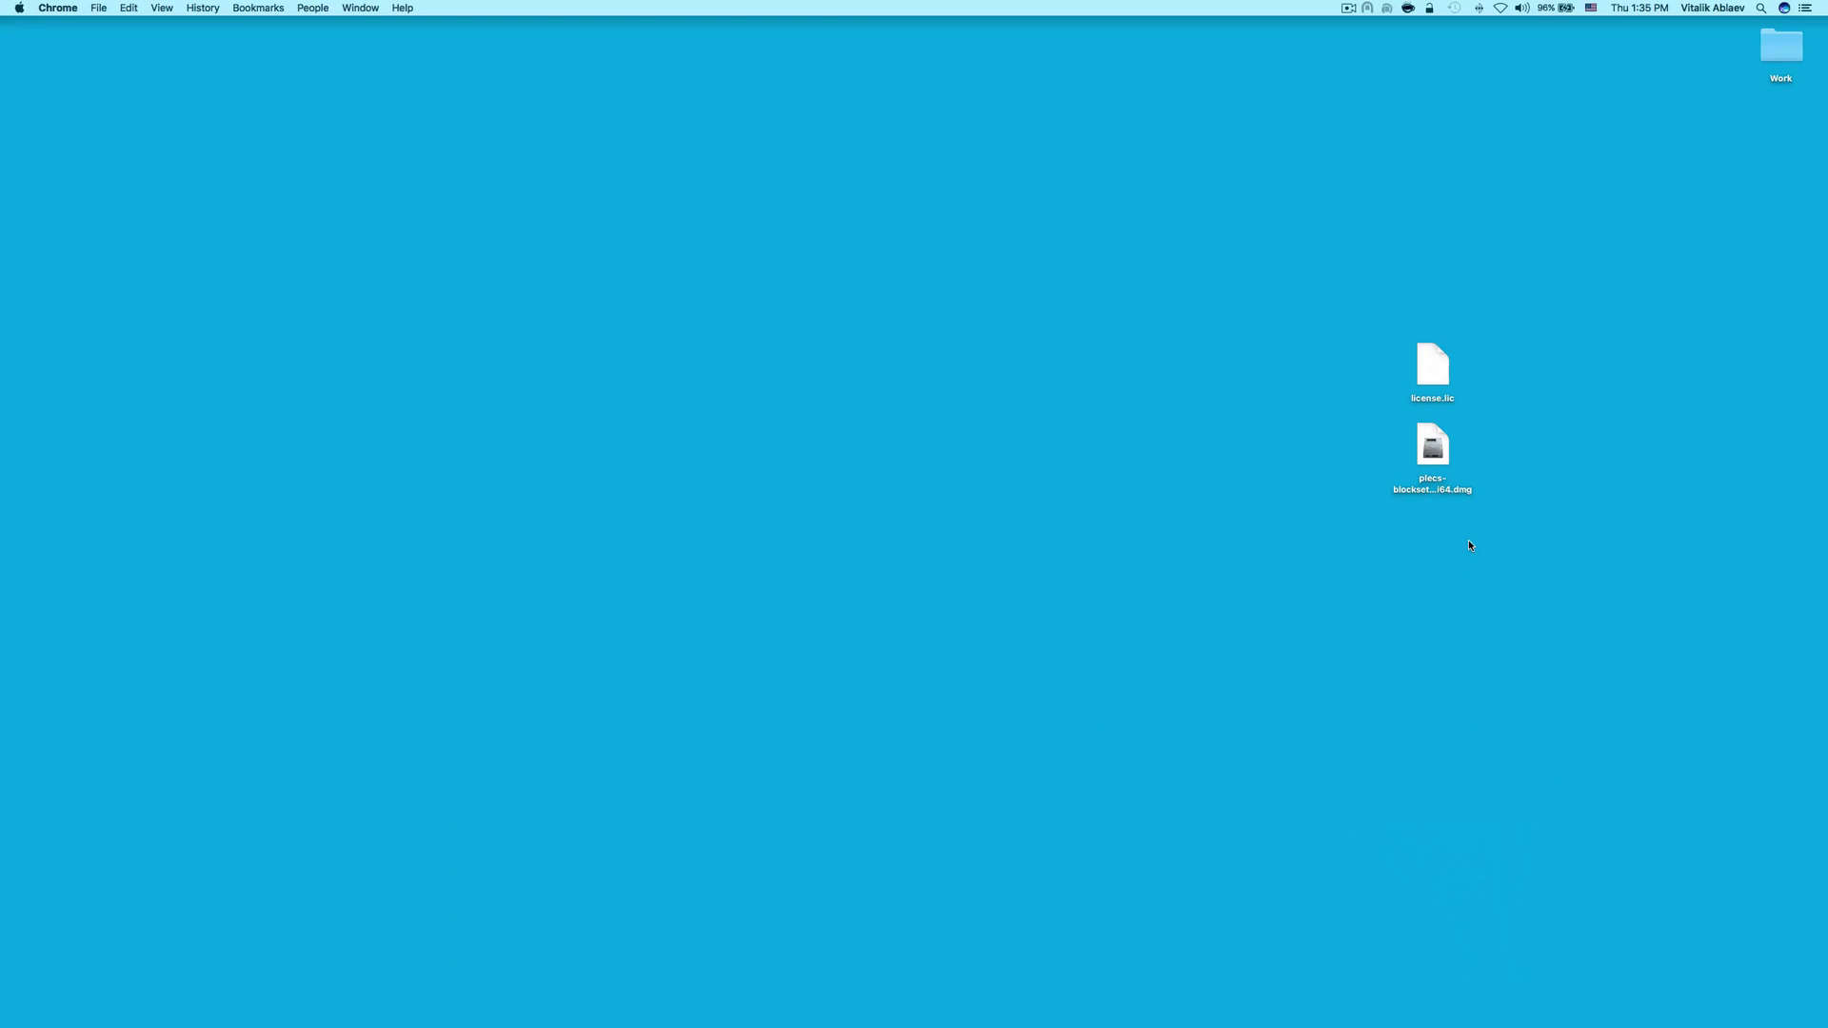
{"action": "left_click", "coordinate": [1429, 447]}
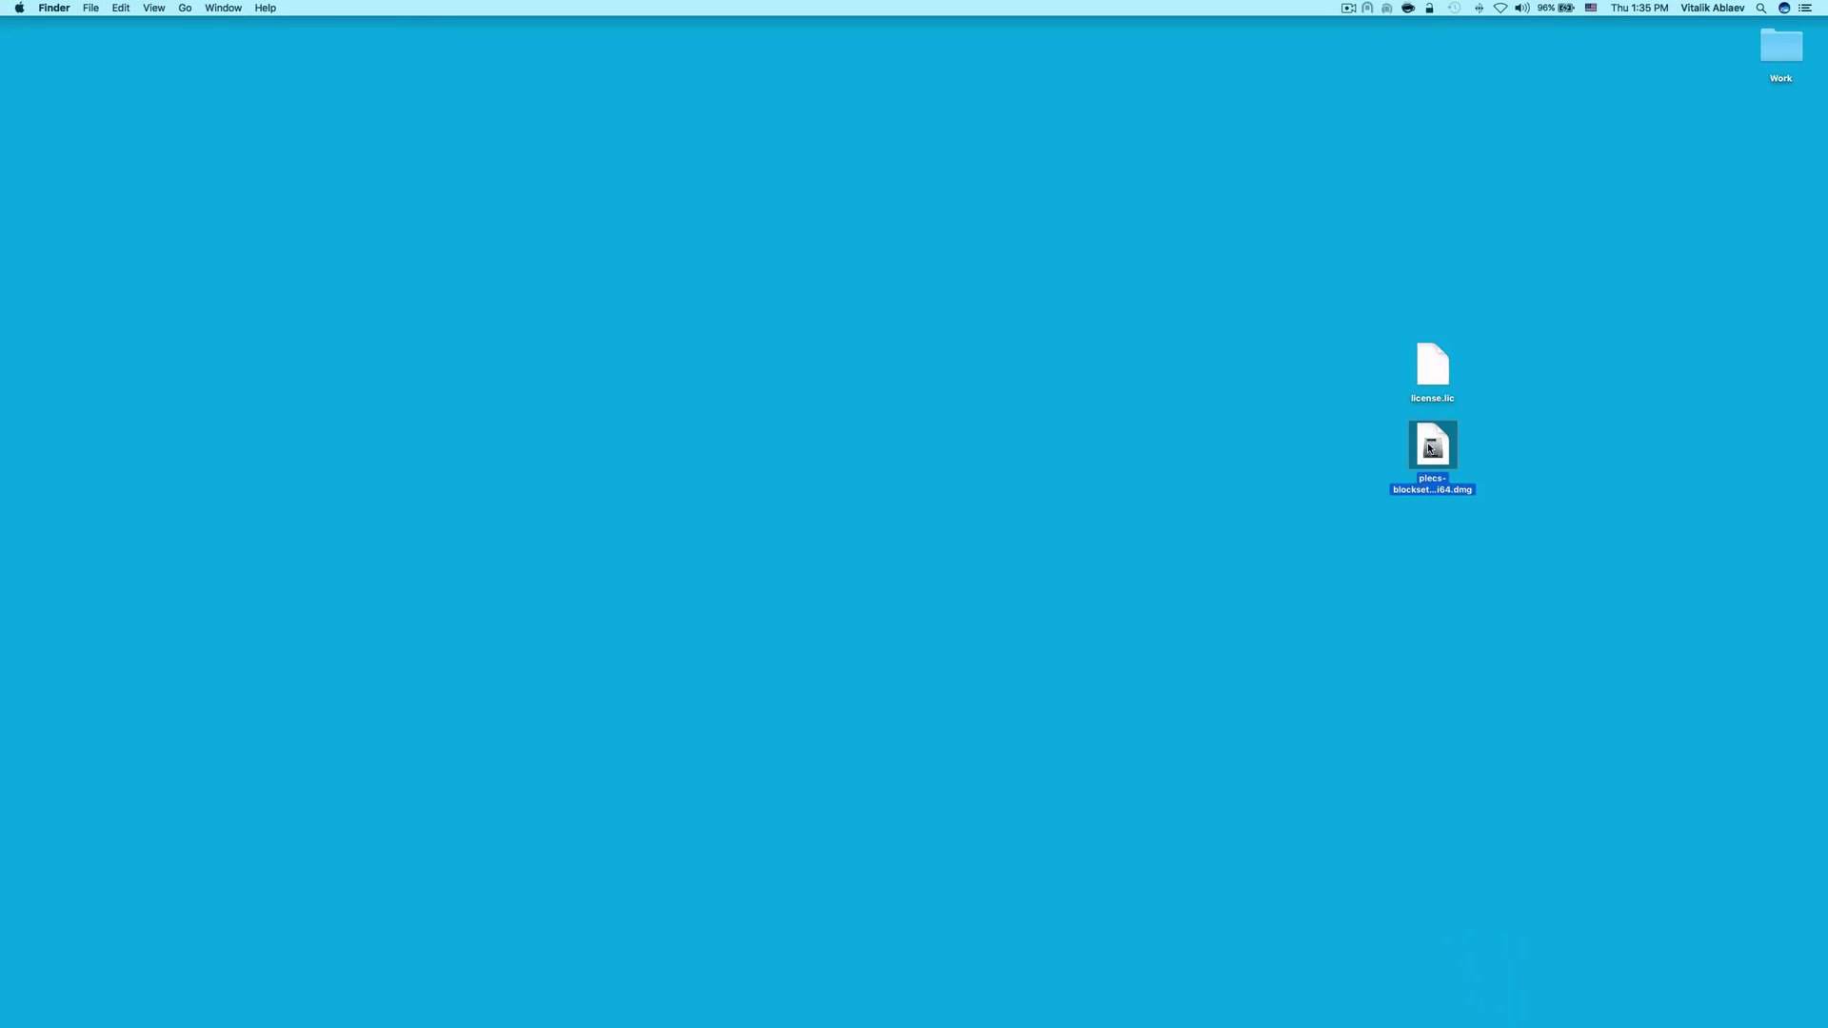
{"action": "double_click", "coordinate": [1429, 447]}
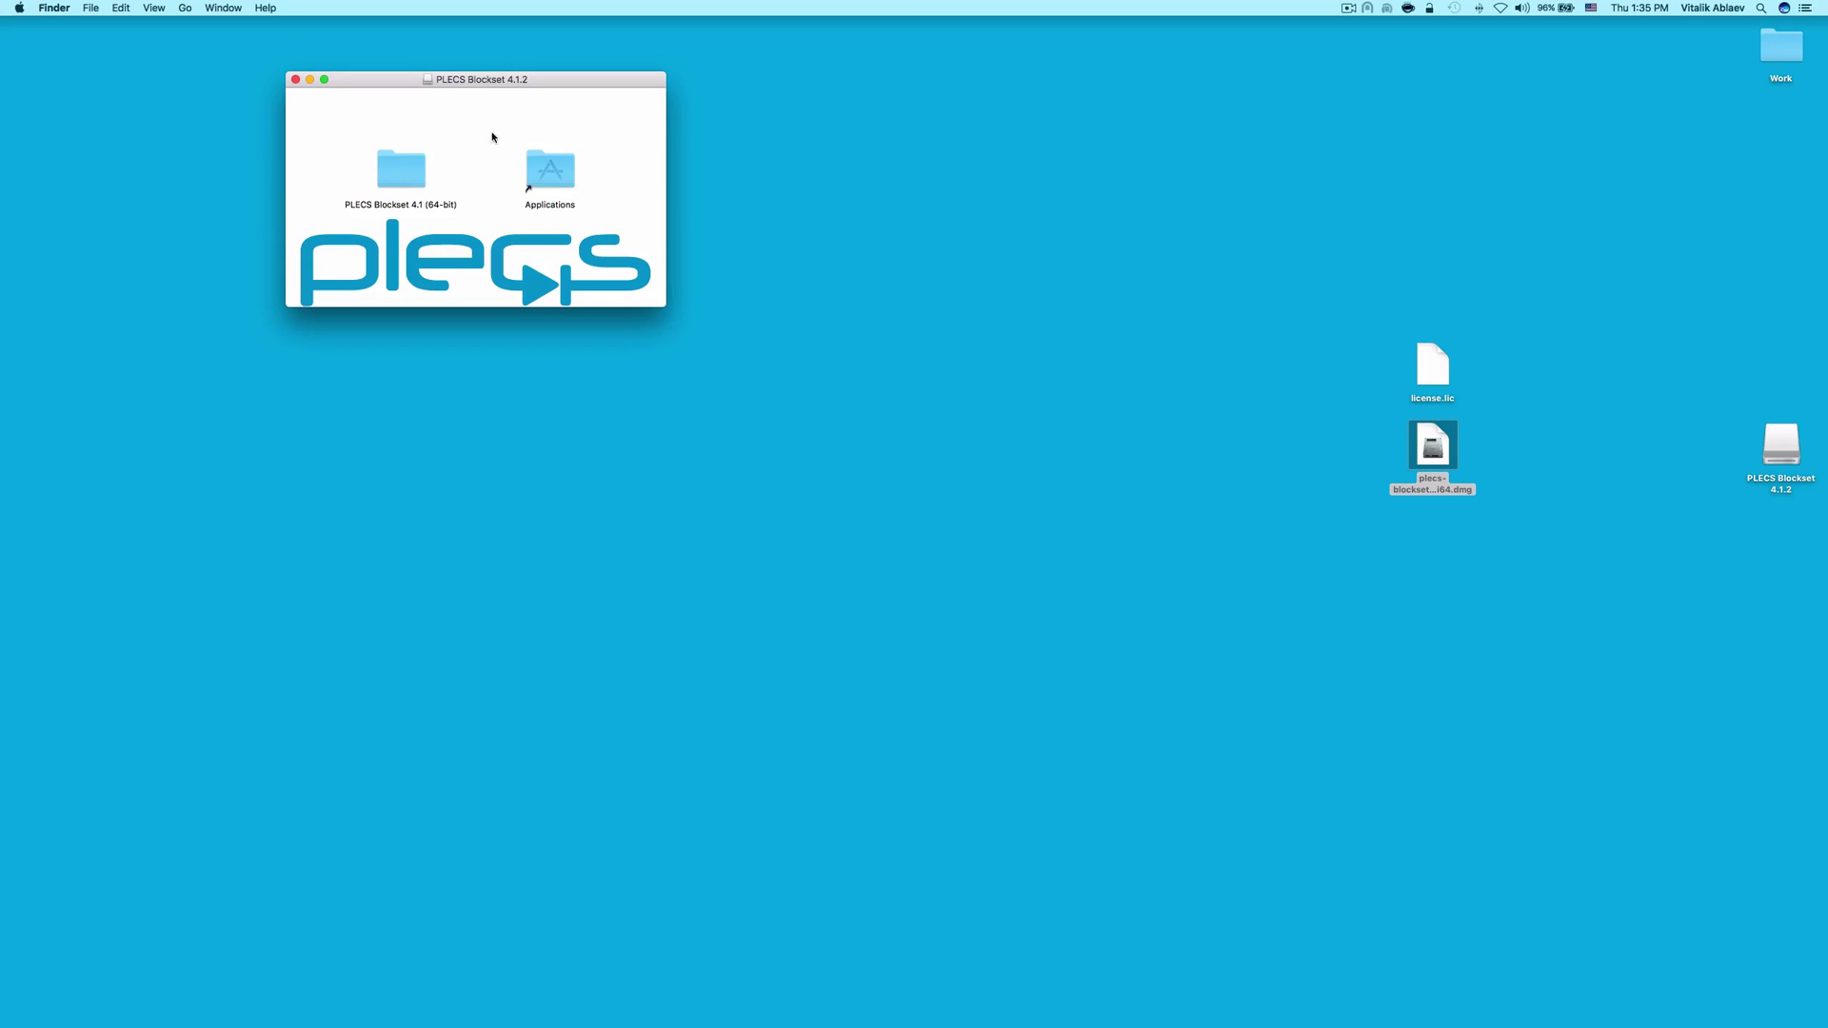
{"action": "left_click_drag", "start_coordinate": [406, 174], "coordinate": [543, 174]}
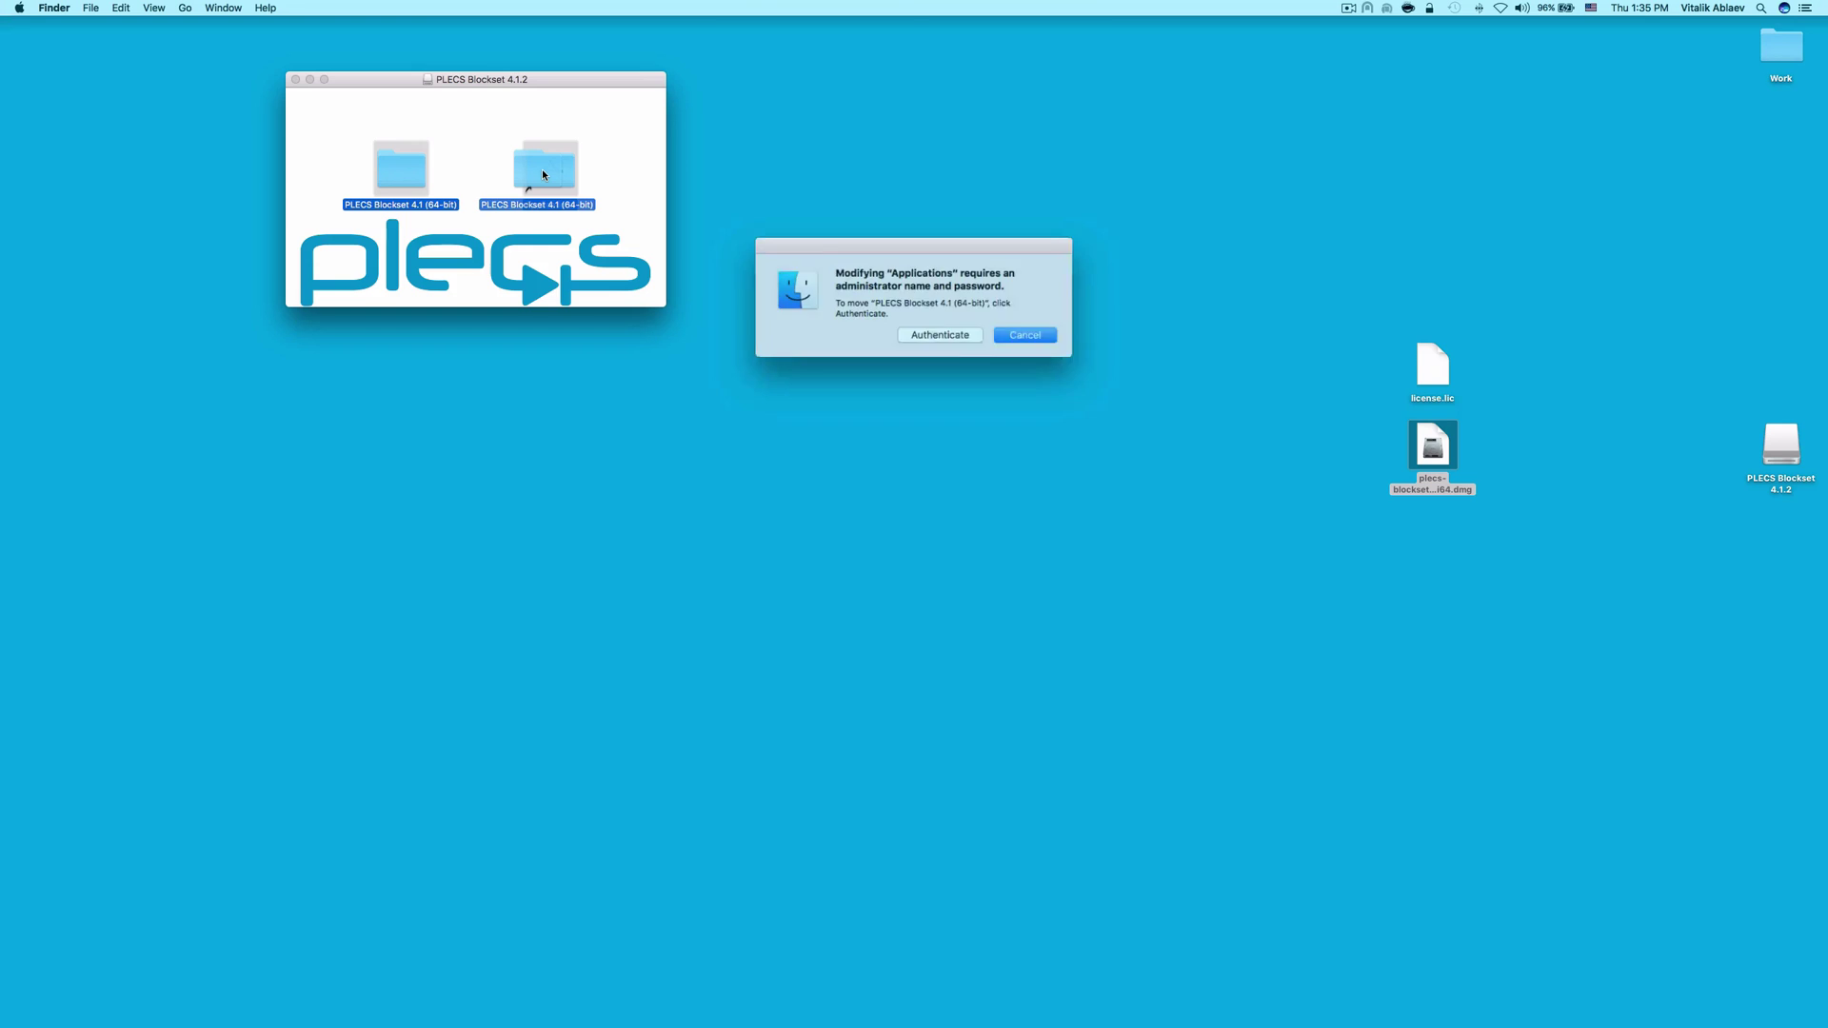
{"action": "left_click", "coordinate": [952, 335]}
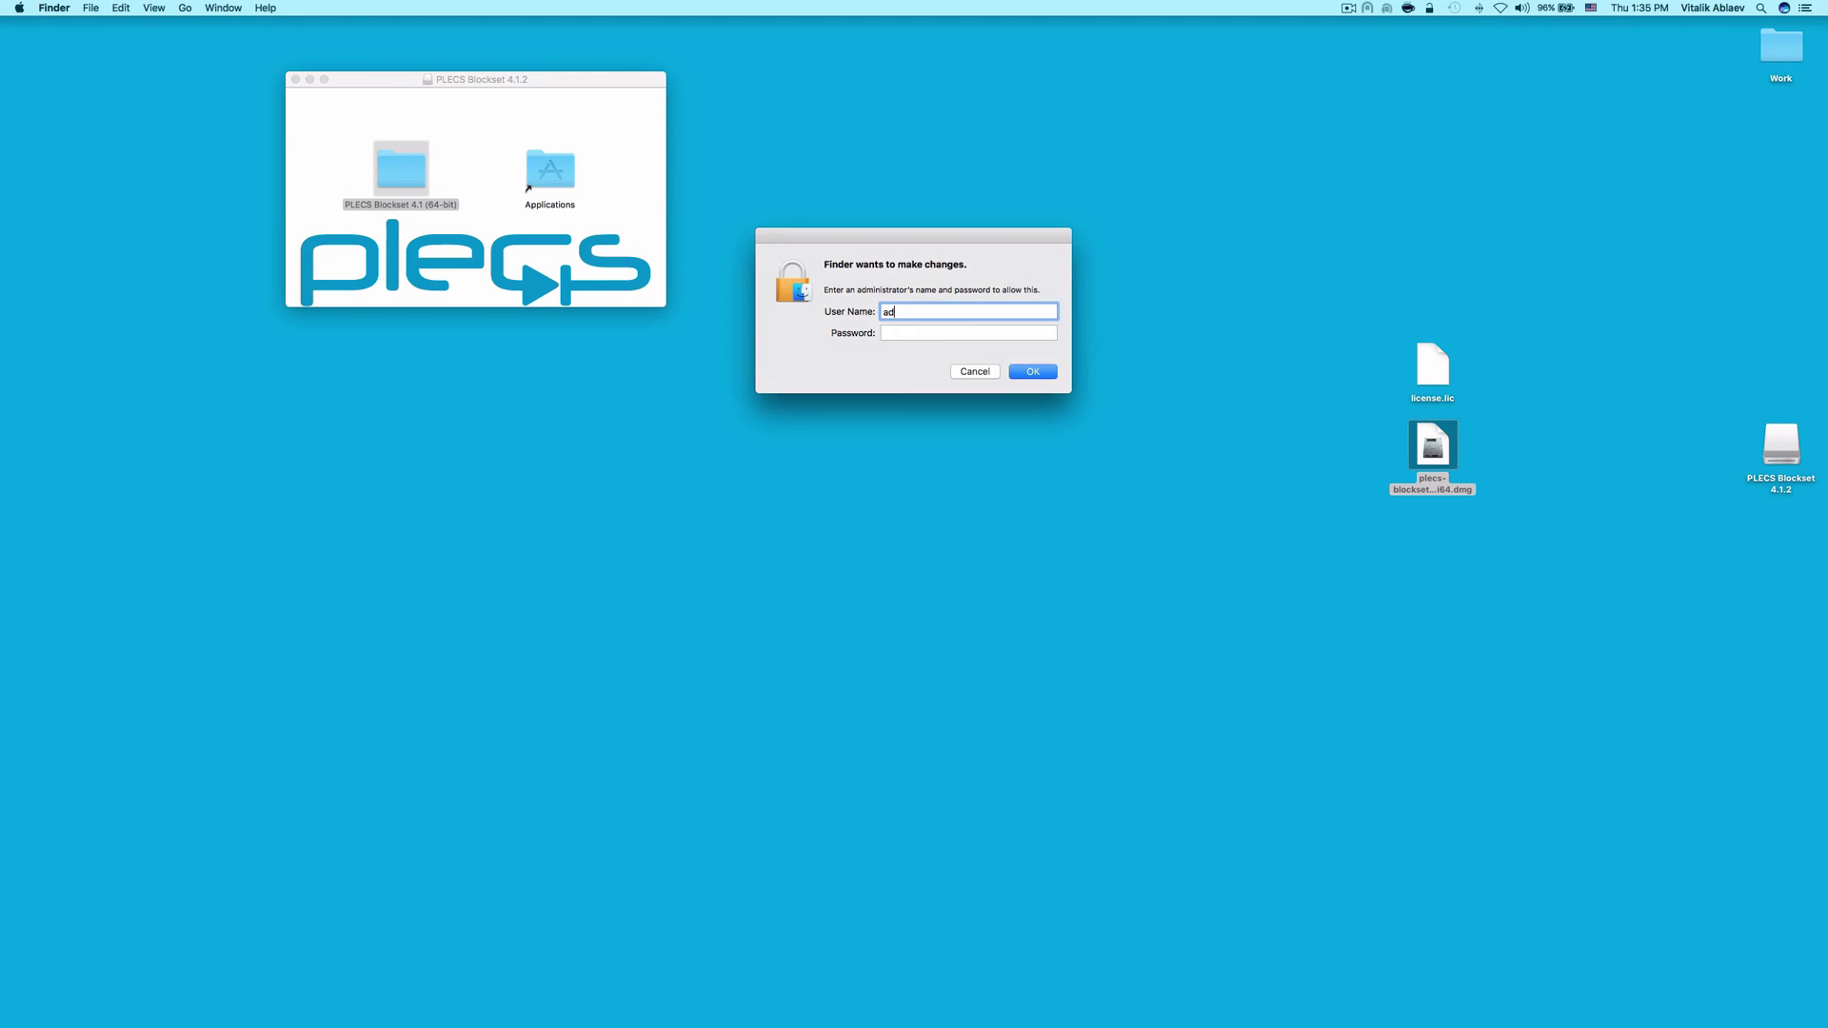
{"action": "key", "text": "Return"}
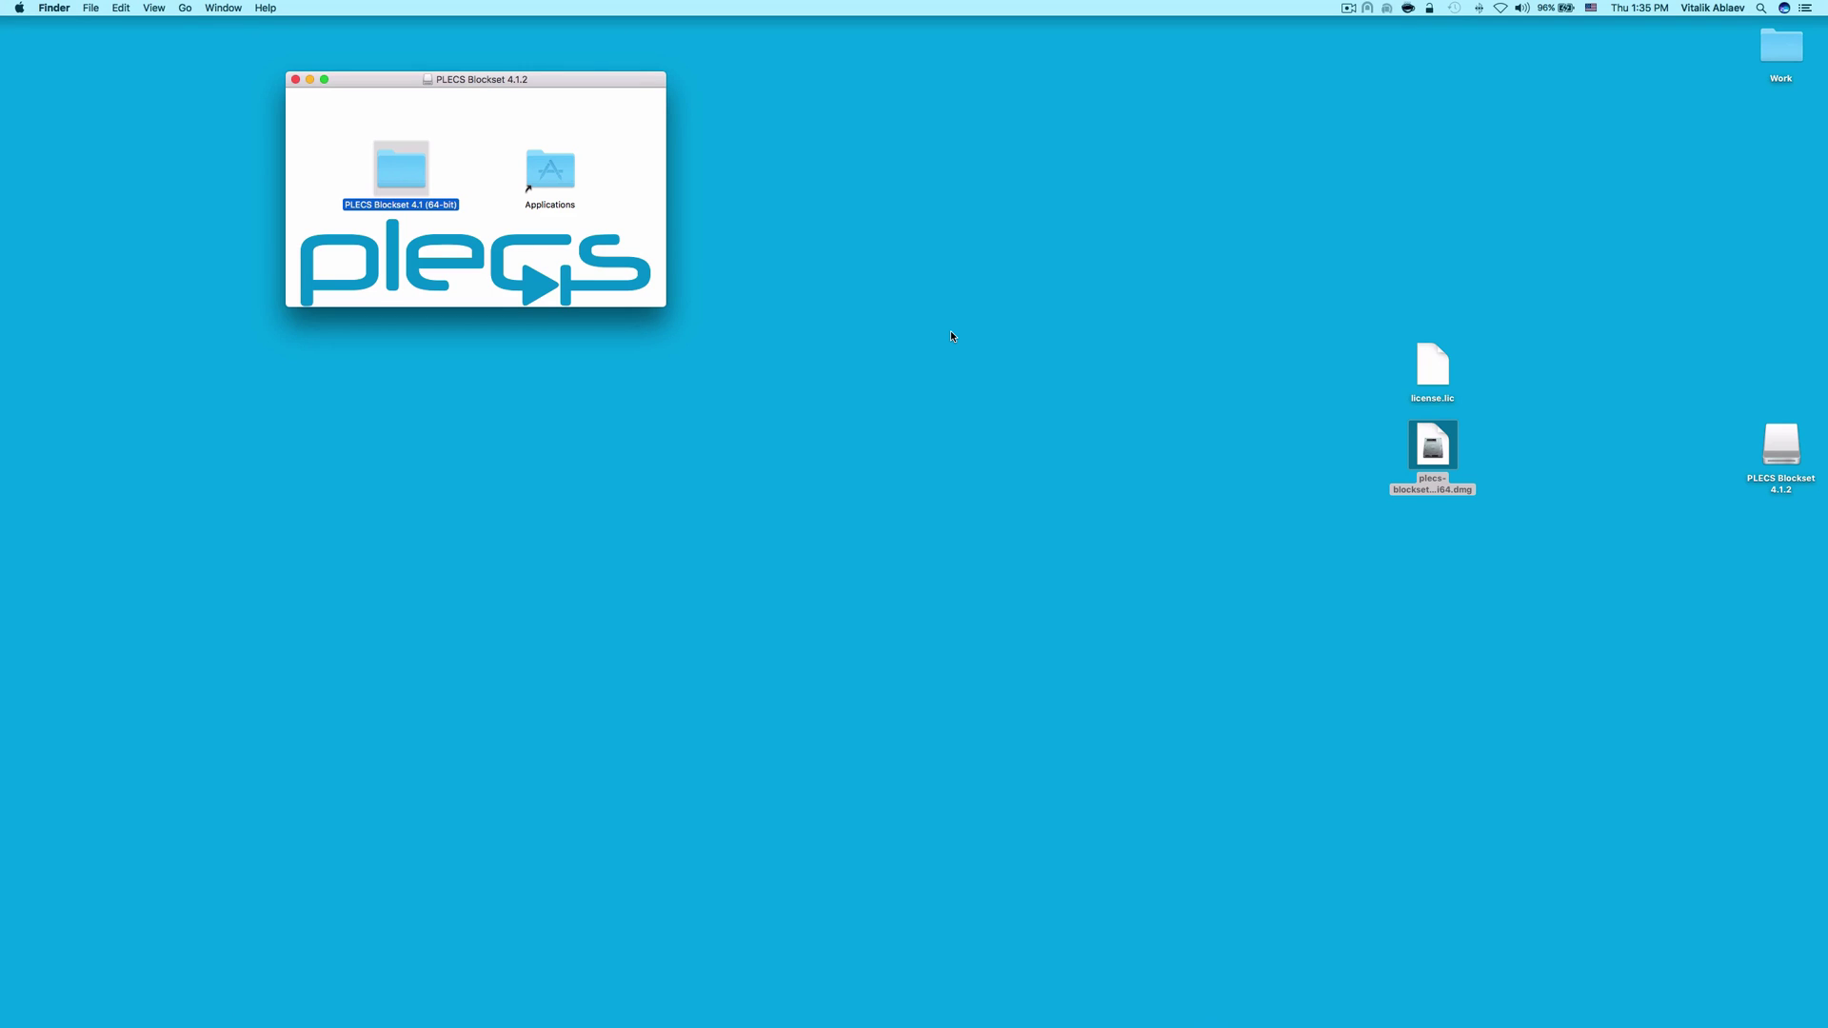
Inspect the contents of the PLECS Blockset 4.1 (64-bit) folder, then close its window
{"action": "double_click", "coordinate": [401, 169]}
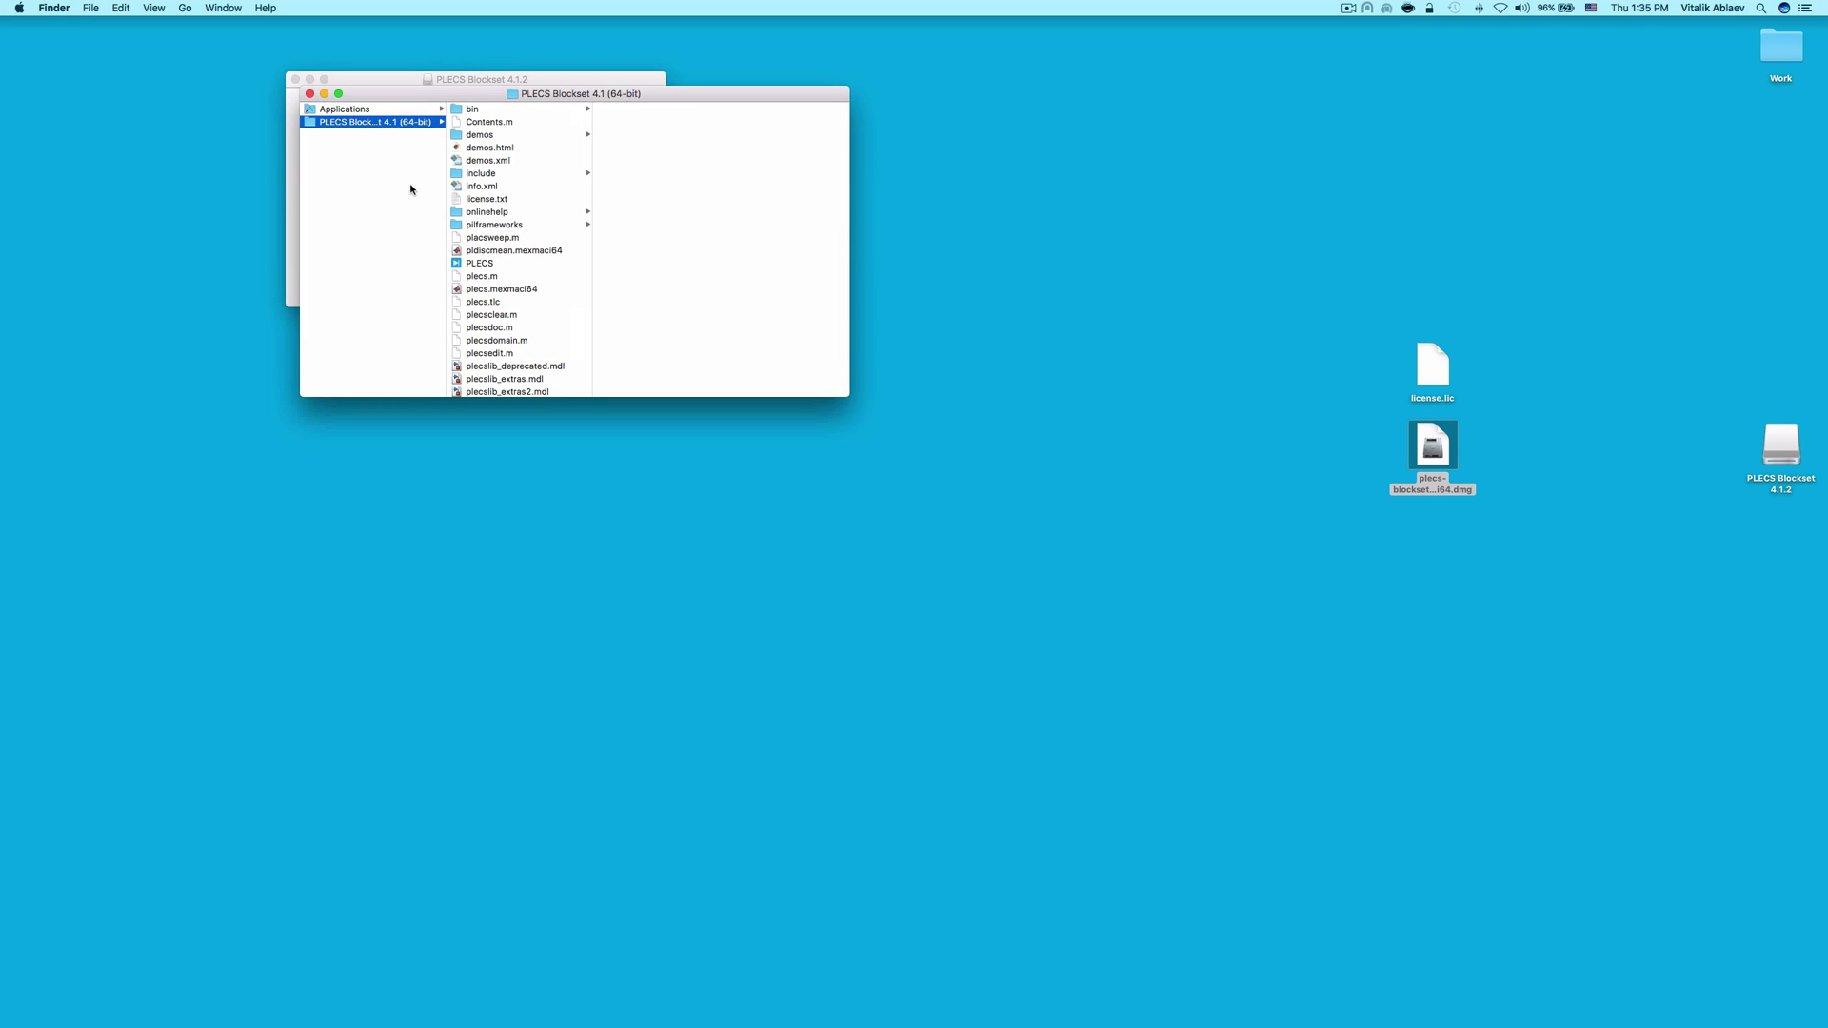
{"action": "left_click", "coordinate": [482, 267]}
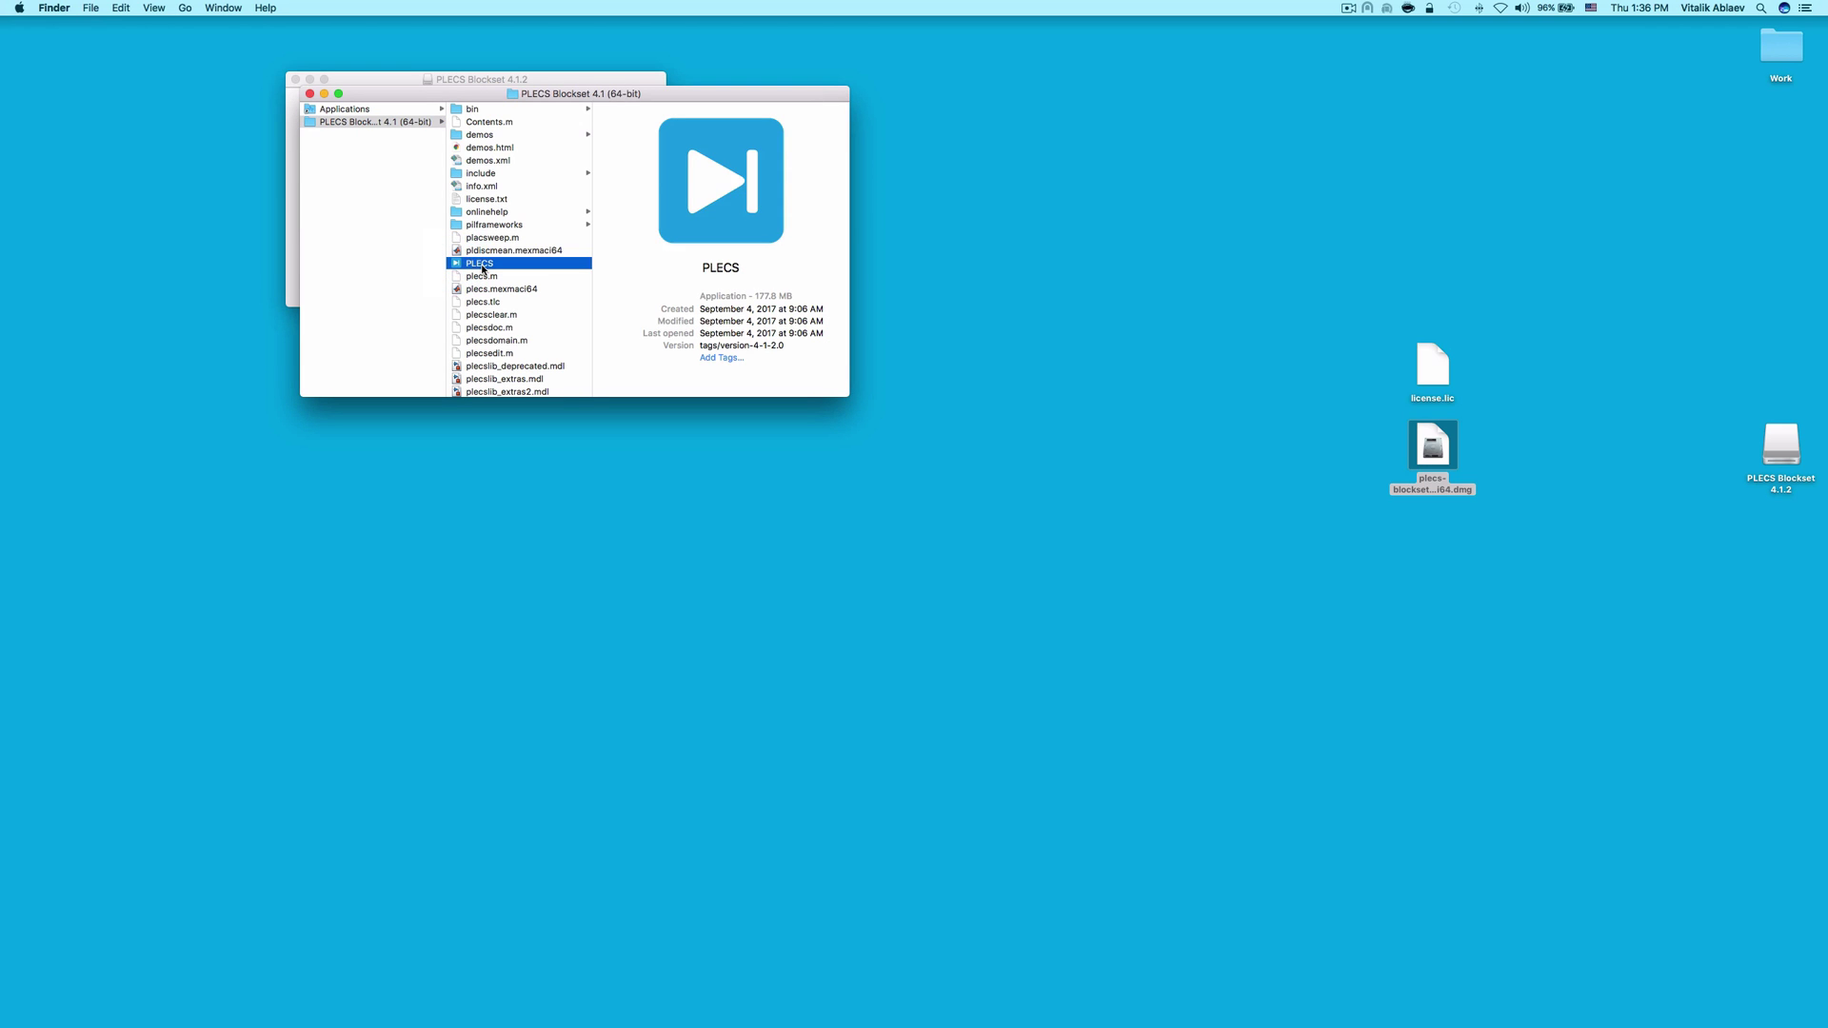
{"action": "left_click", "coordinate": [309, 93]}
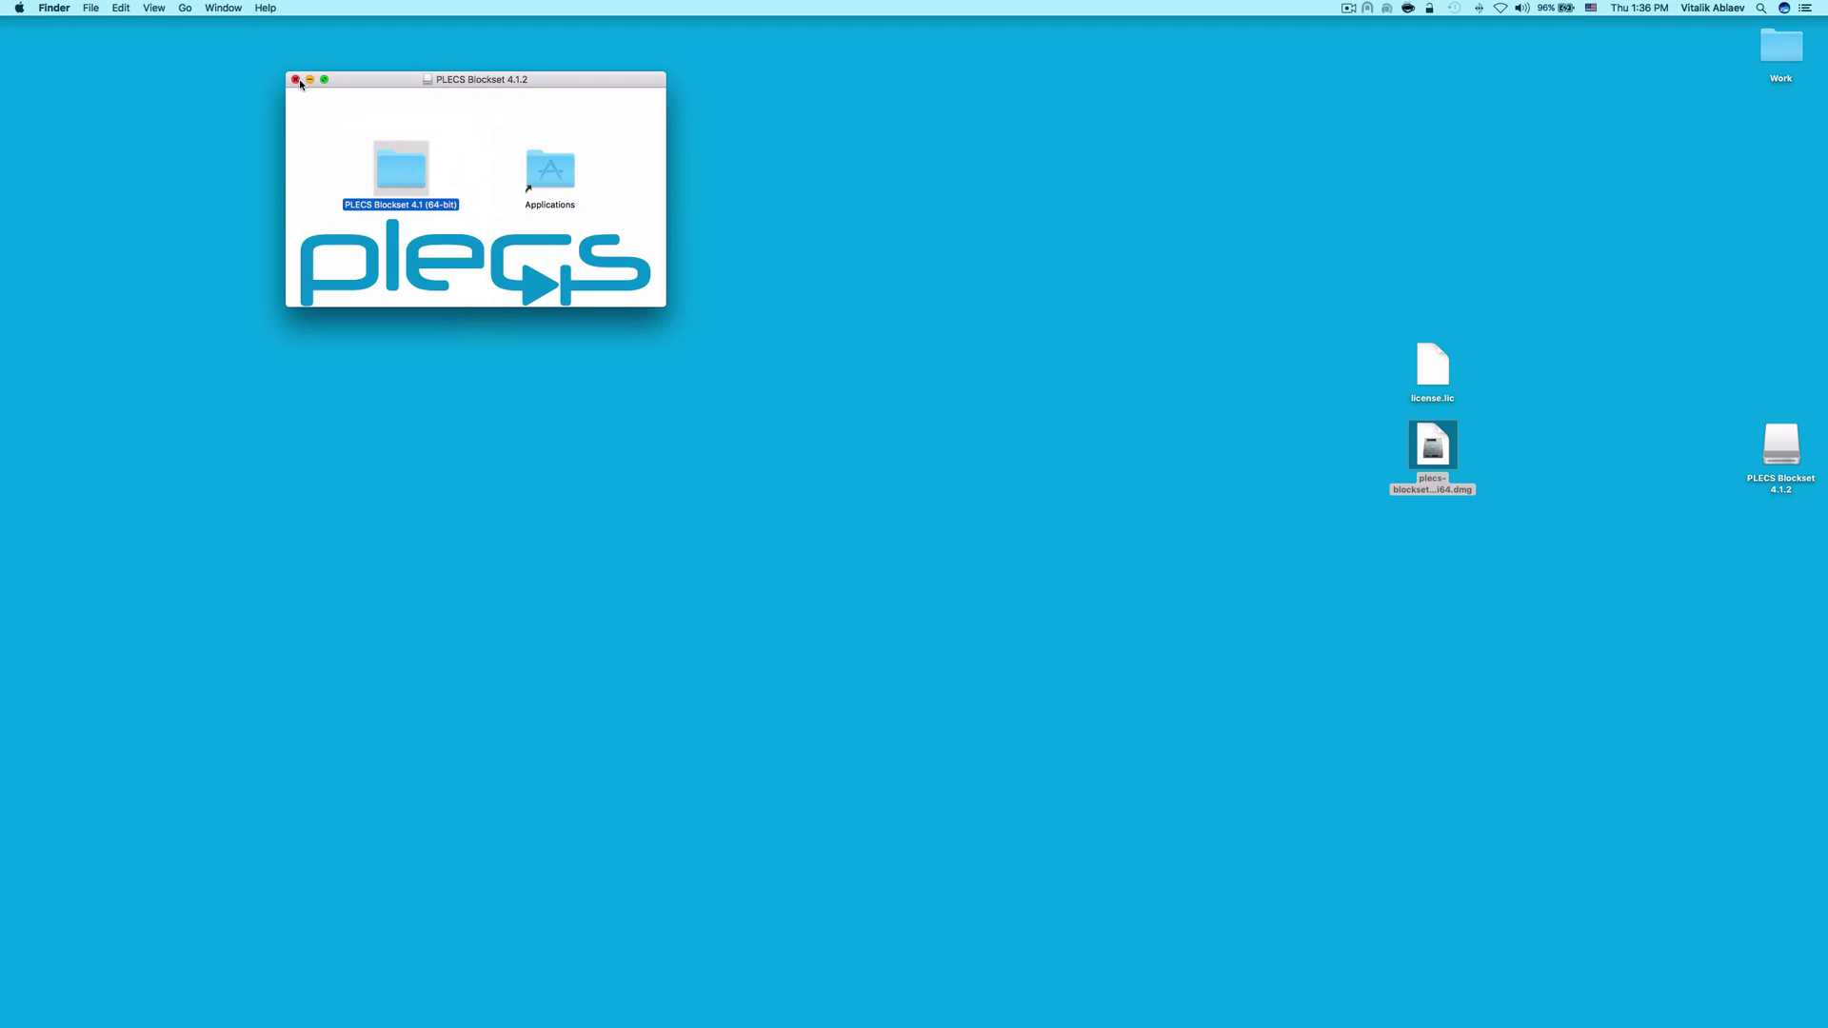
Confirm opening the PLECS installer and continue past the Introduction page to the license step
{"action": "left_click", "coordinate": [295, 79]}
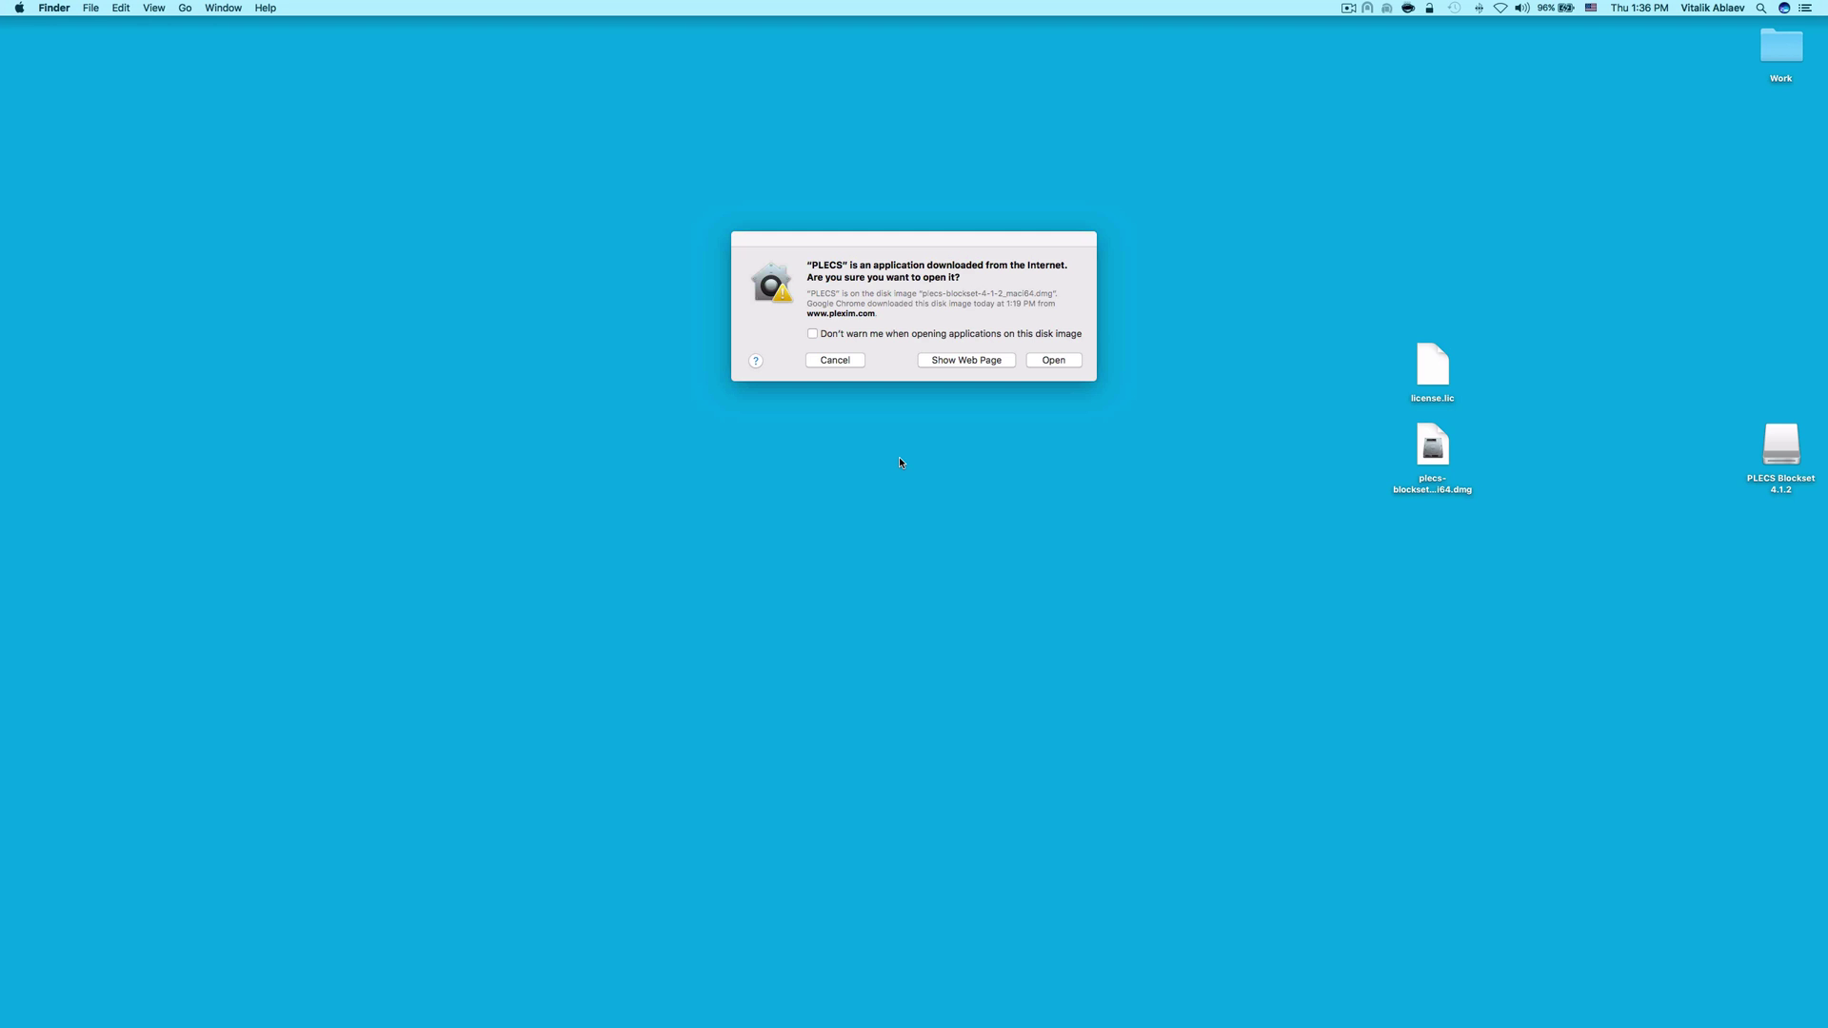
{"action": "left_click", "coordinate": [1045, 363]}
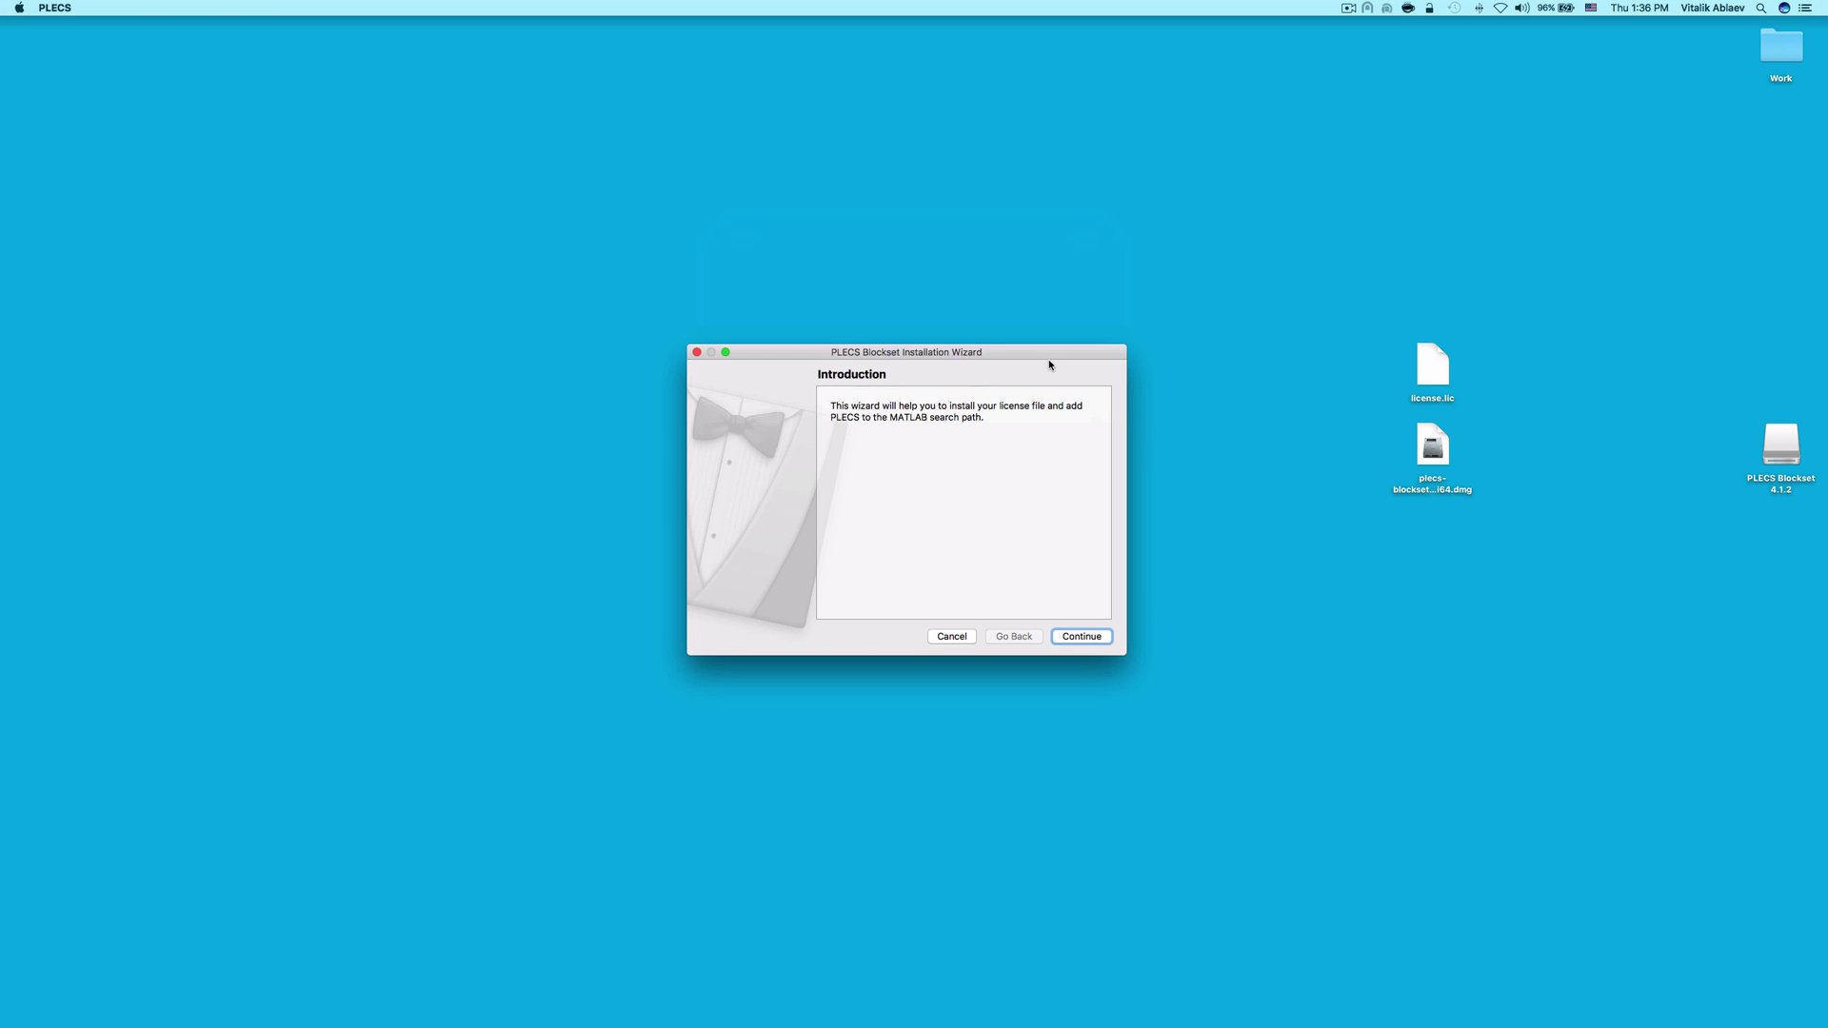
{"action": "left_click", "coordinate": [1091, 638]}
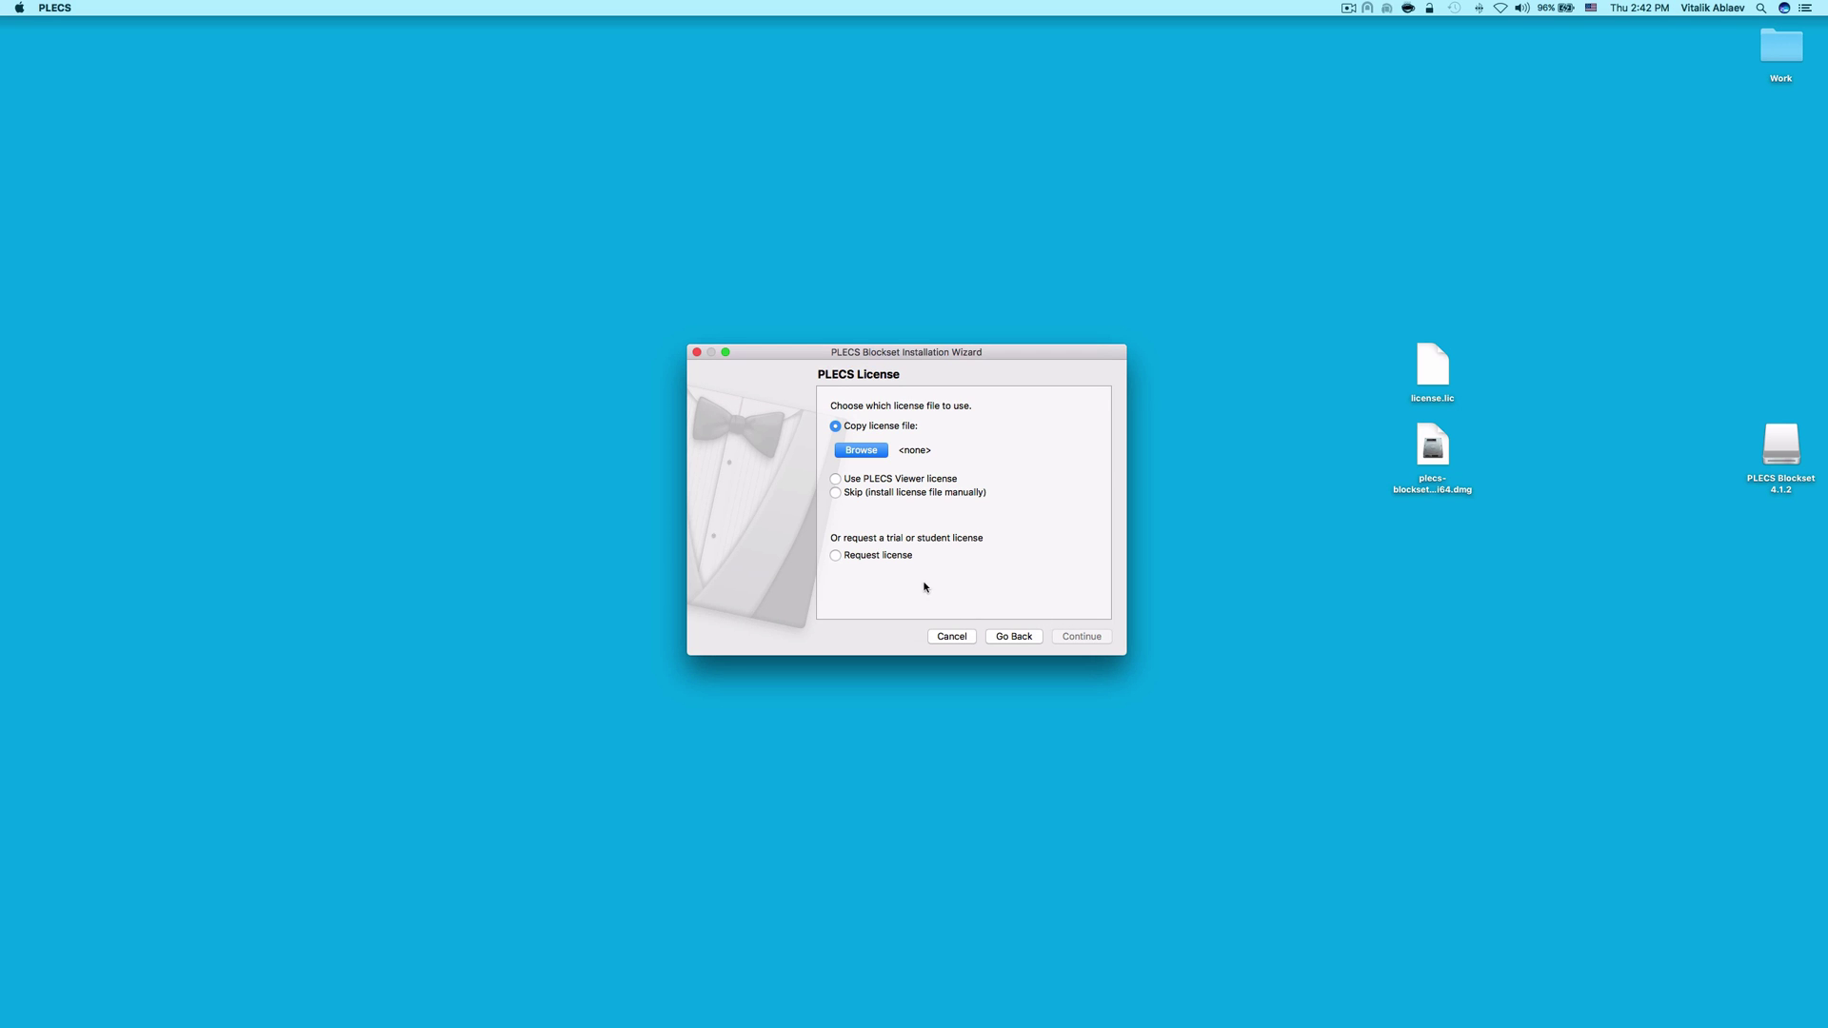
{"action": "left_click", "coordinate": [835, 556]}
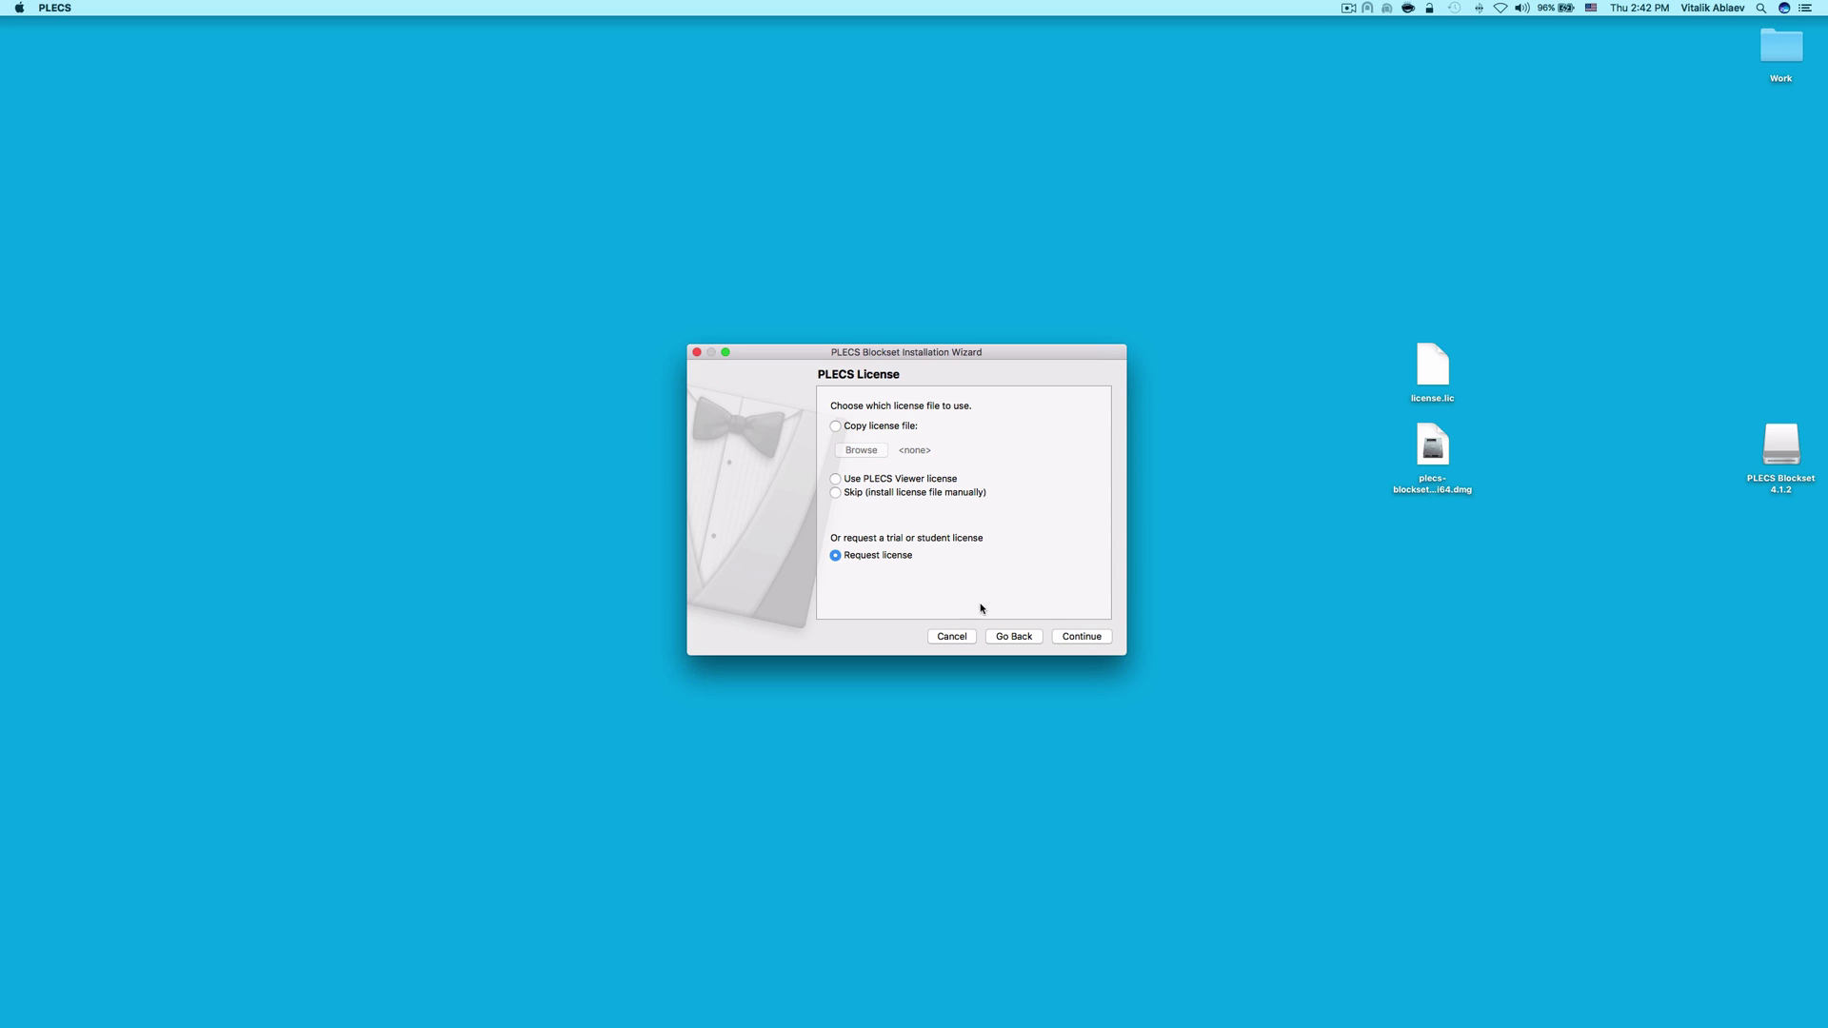
{"action": "left_click", "coordinate": [1082, 638]}
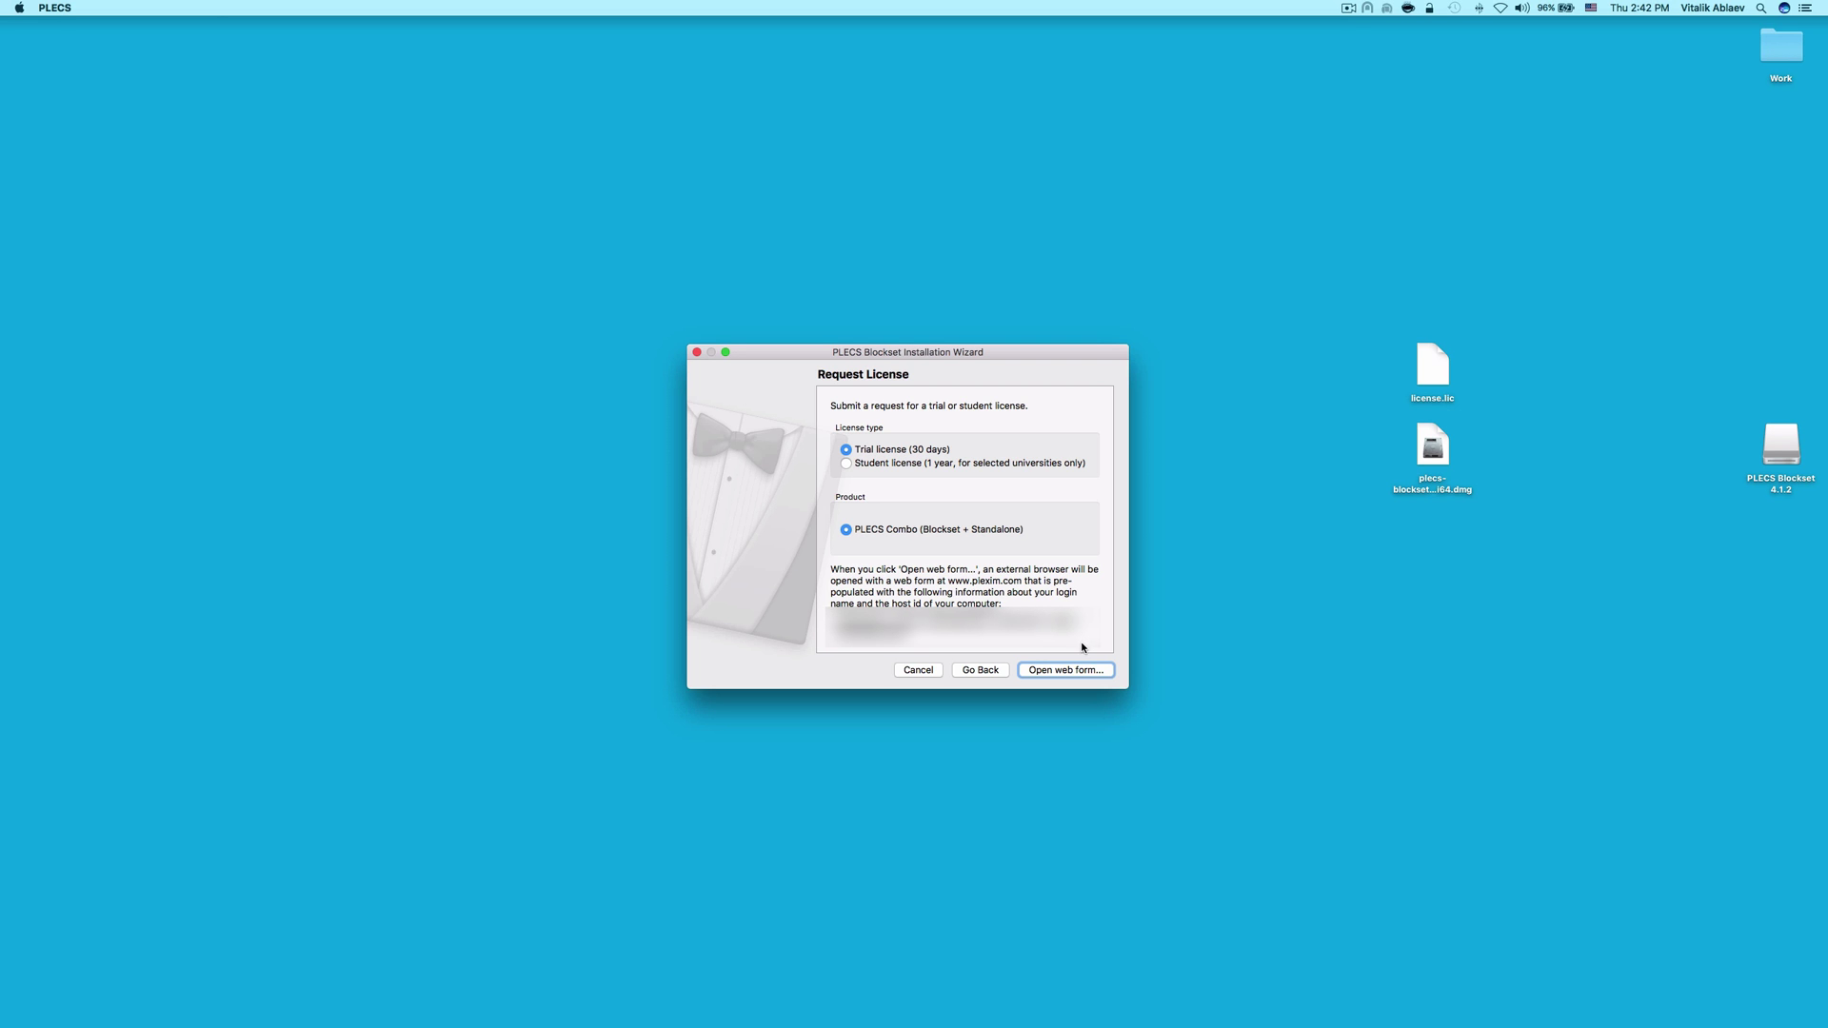
{"action": "left_click", "coordinate": [1081, 671]}
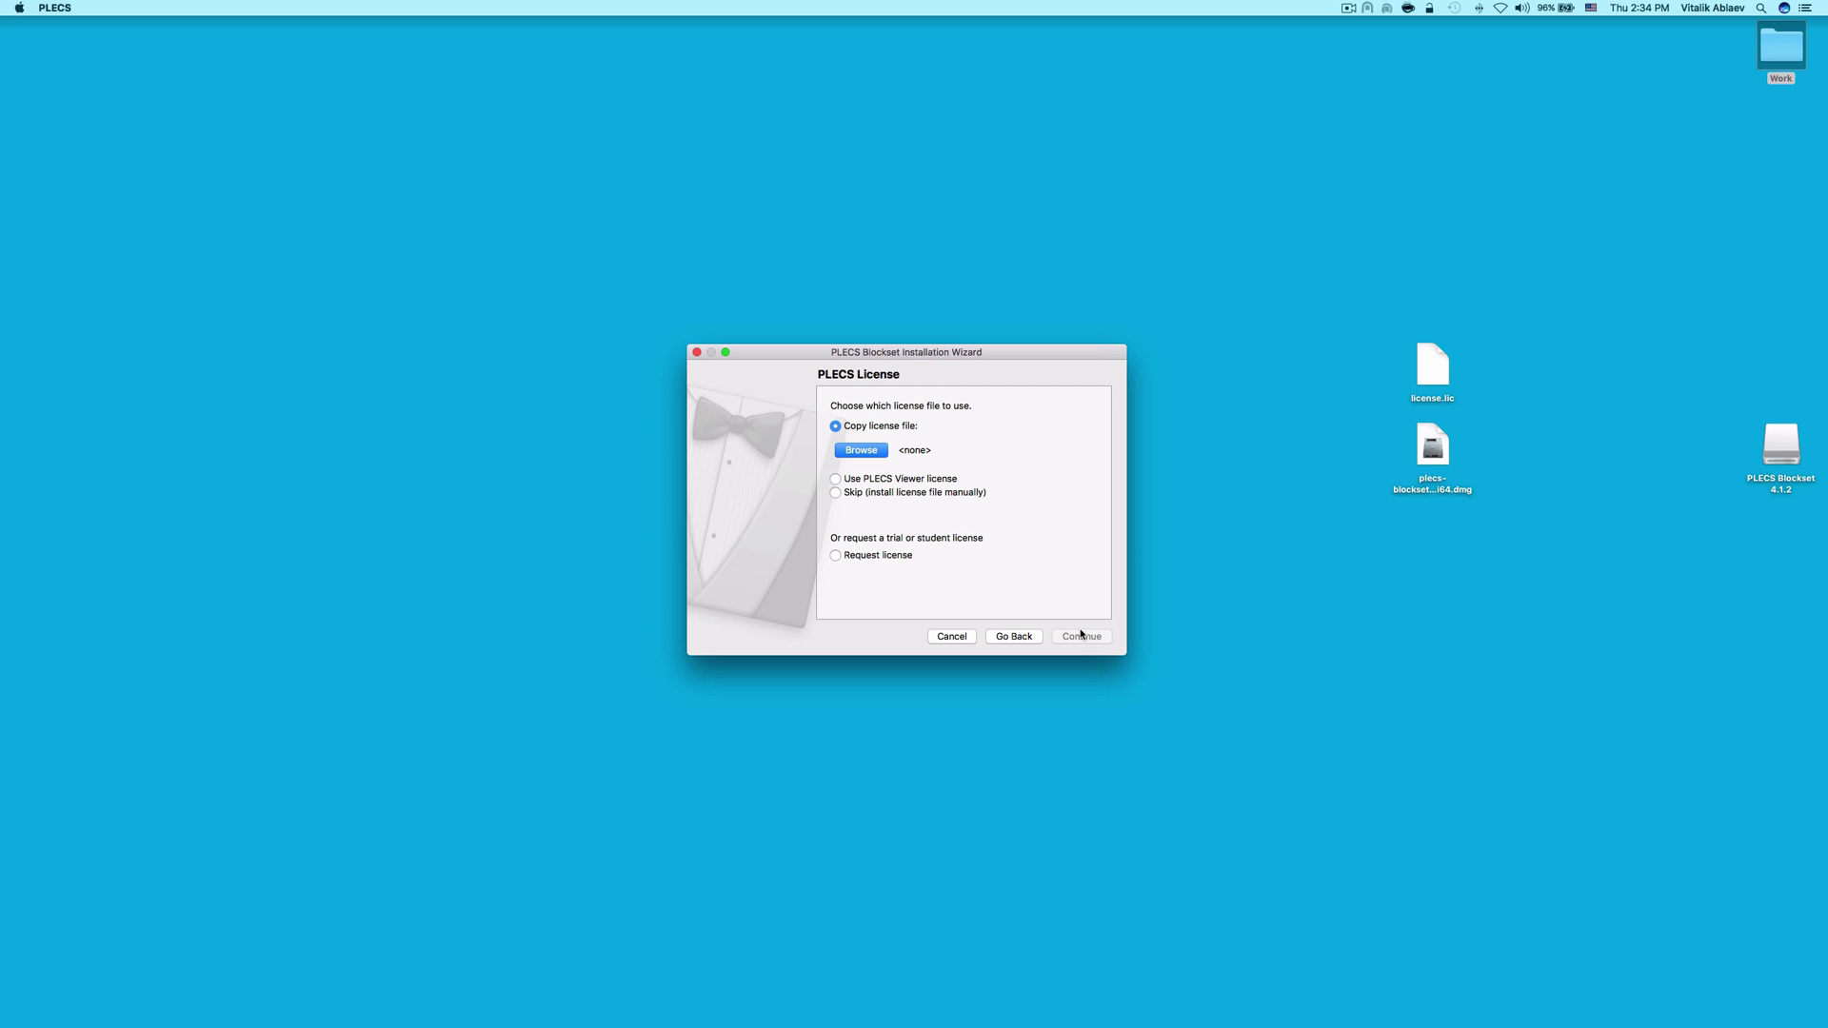
Choose license.lic from the Desktop as the license file to copy
{"action": "left_click", "coordinate": [885, 453]}
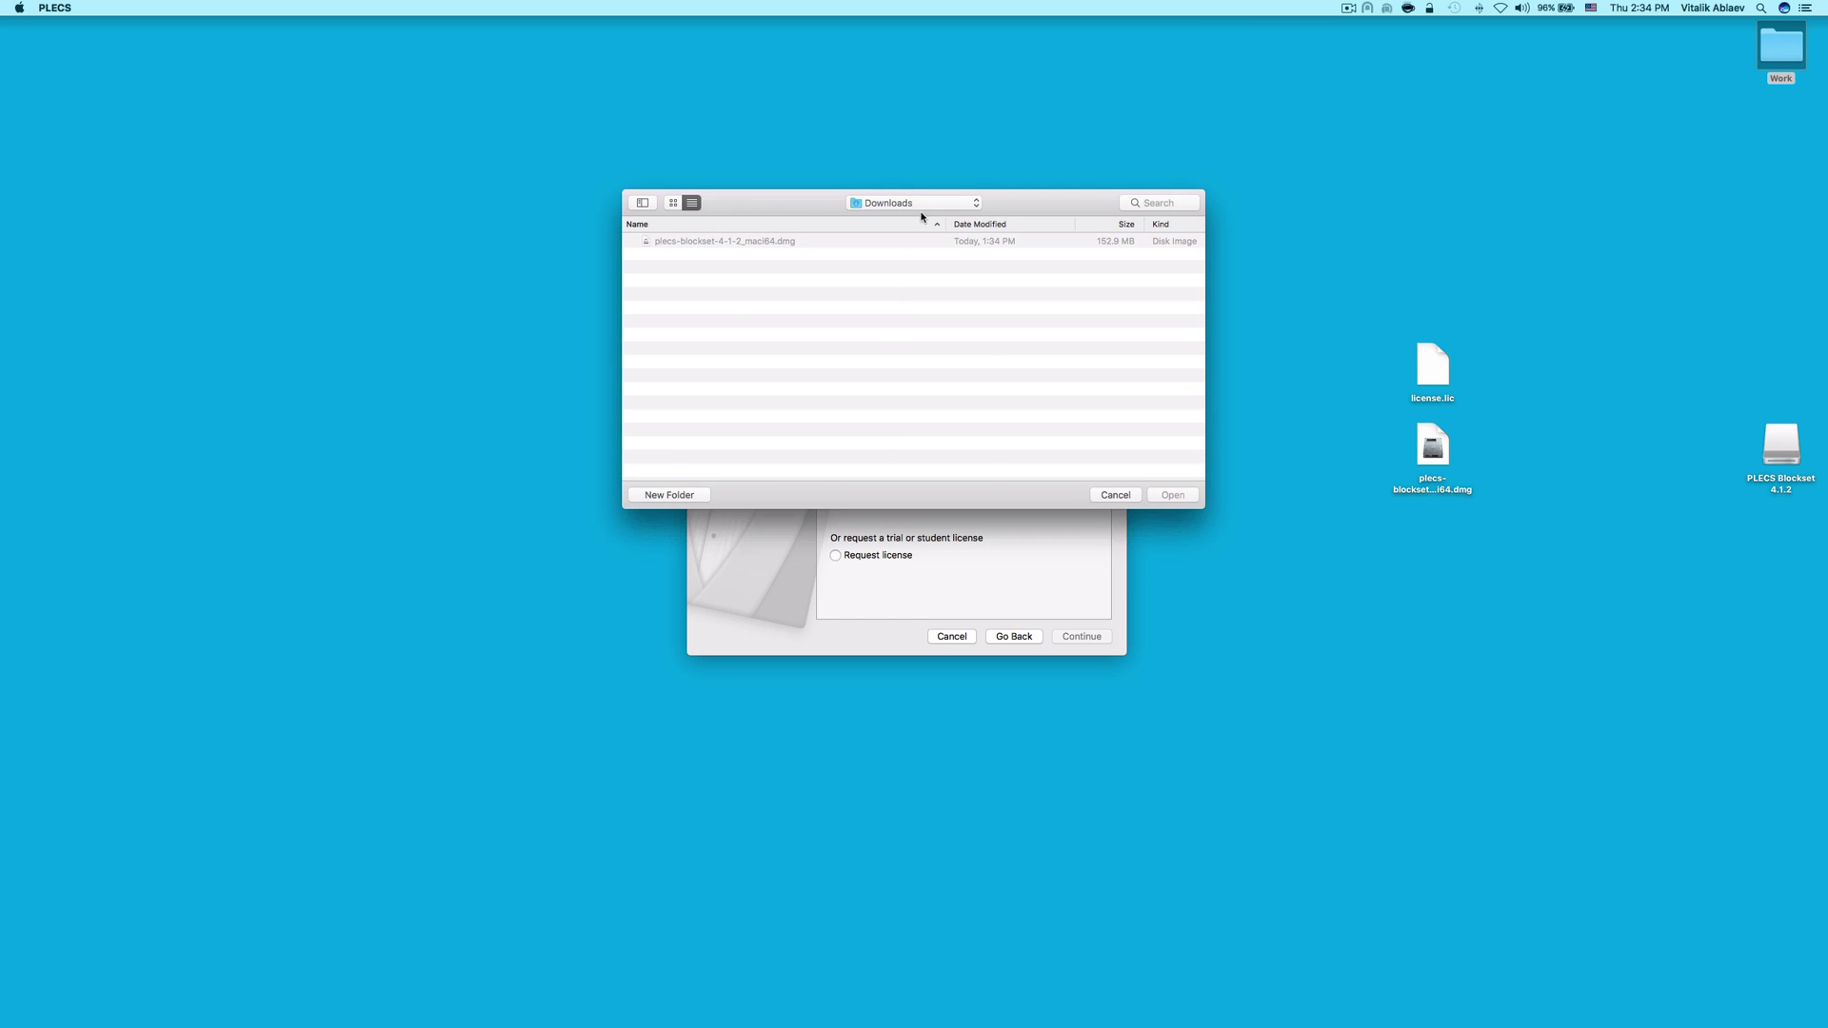
{"action": "left_click", "coordinate": [922, 203]}
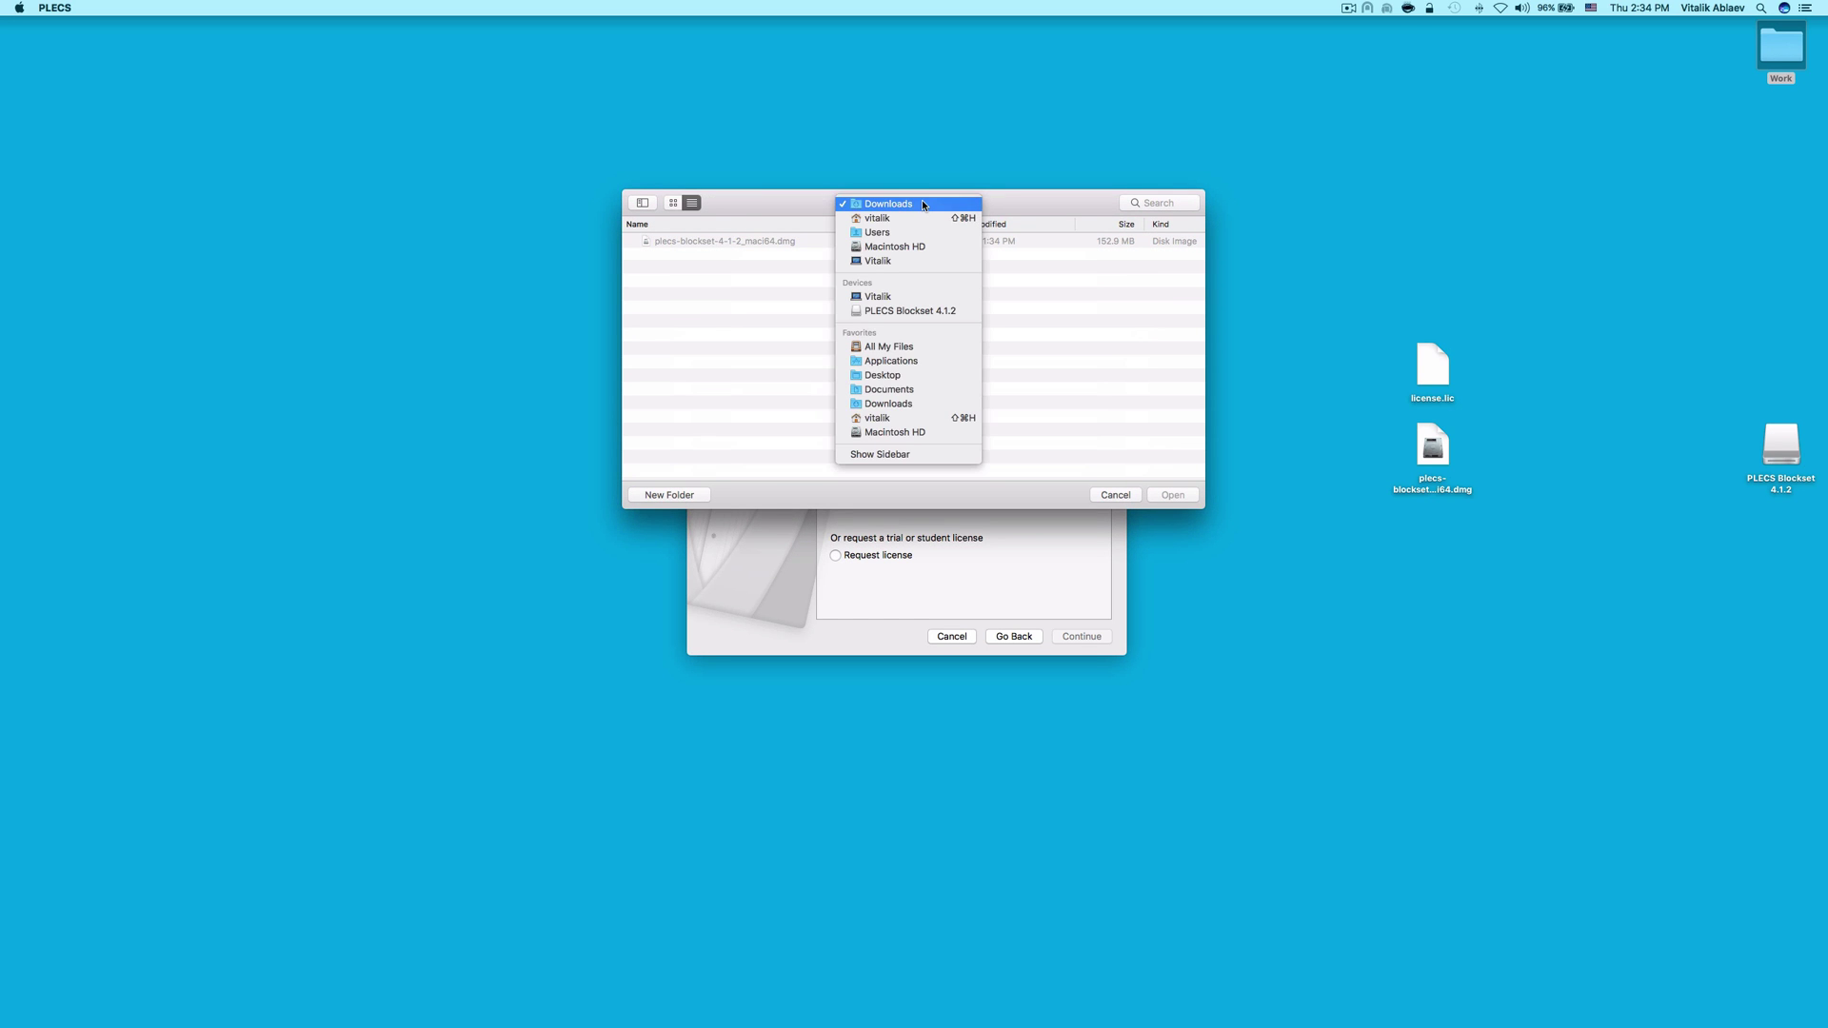
{"action": "left_click", "coordinate": [910, 374]}
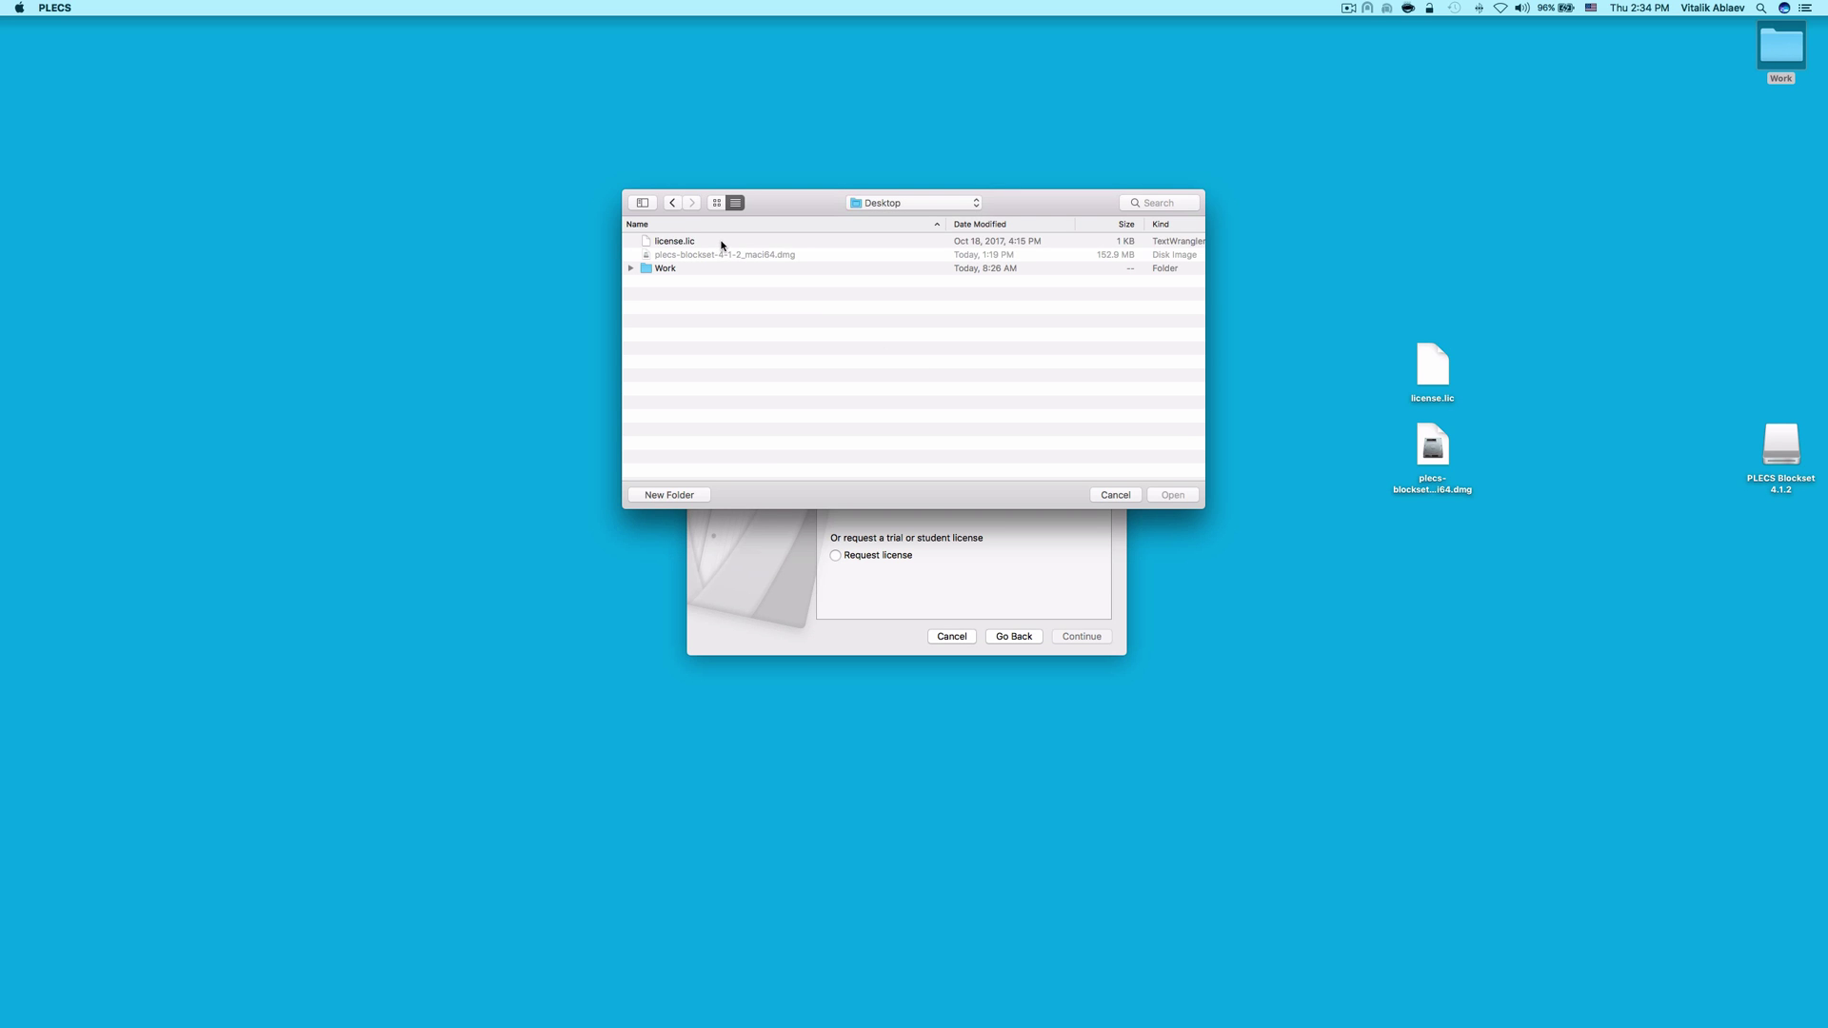
{"action": "left_click", "coordinate": [722, 243]}
{"action": "left_click", "coordinate": [1166, 495]}
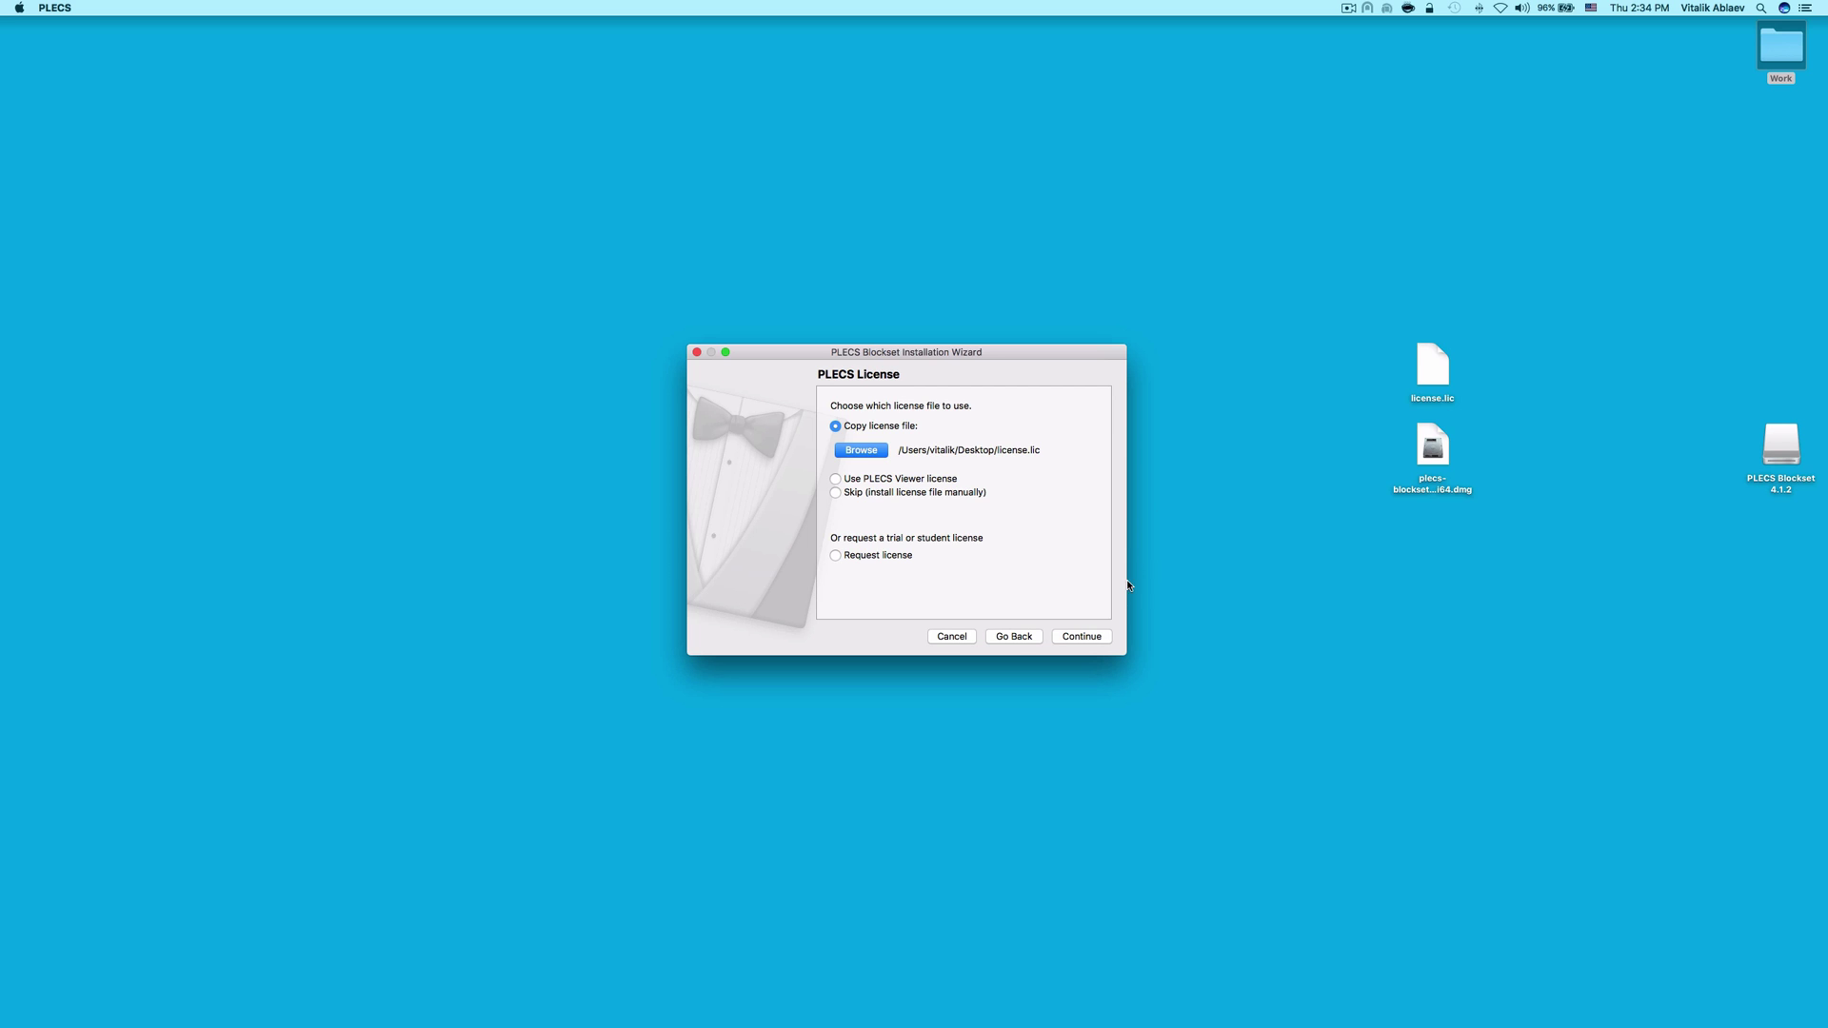
Continue through the license page, keep the 'Use startup file' path option, install, and click Done
{"action": "left_click", "coordinate": [1102, 640]}
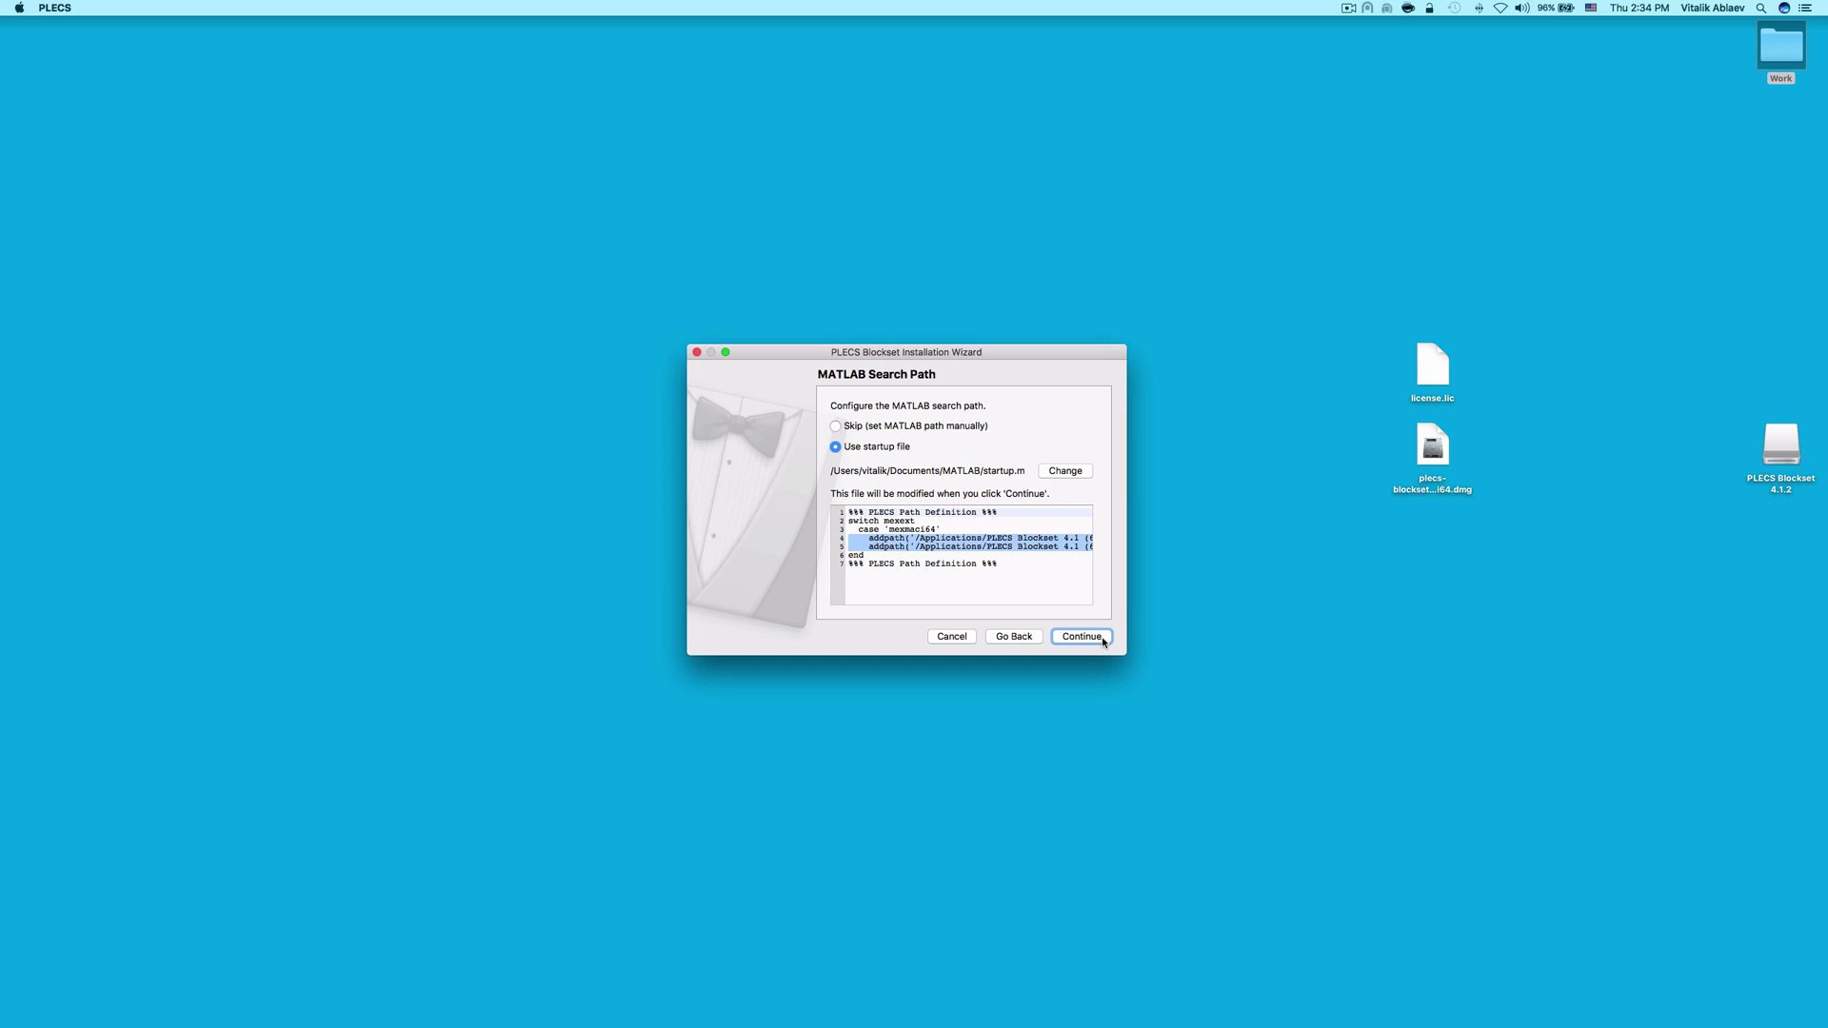
{"action": "left_click", "coordinate": [1082, 637]}
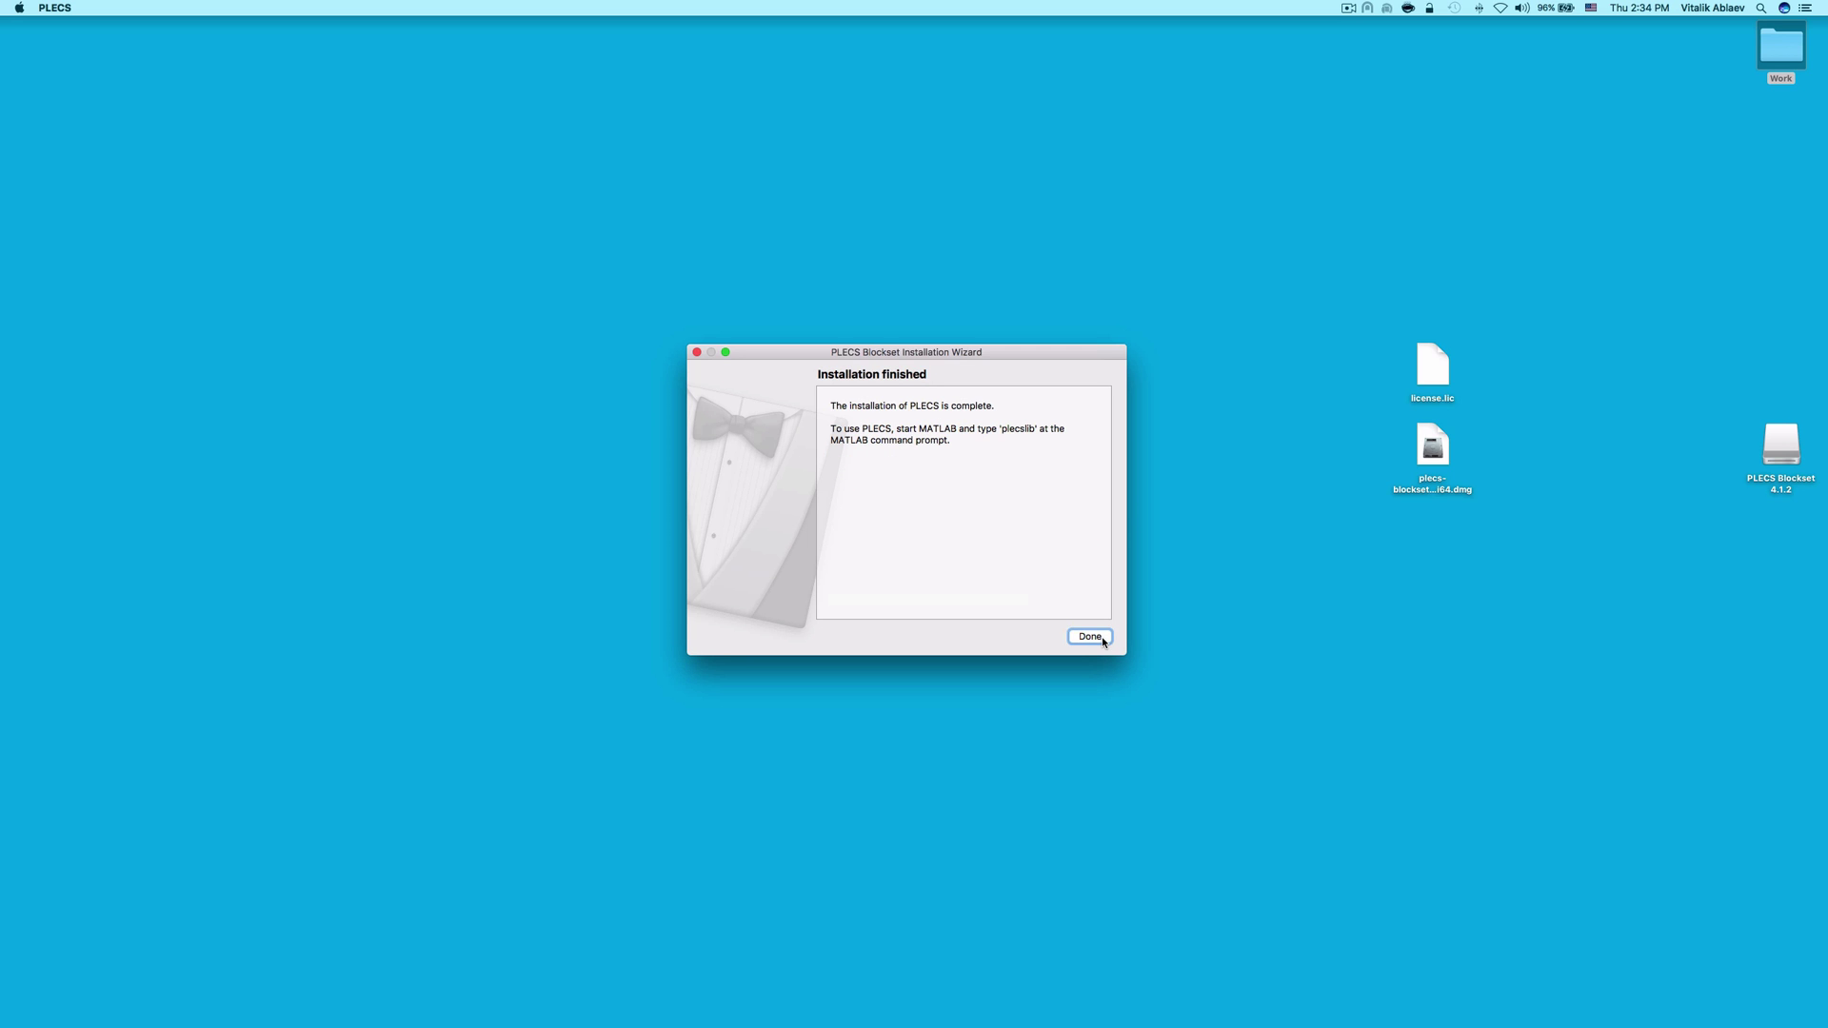
{"action": "left_click", "coordinate": [1090, 636]}
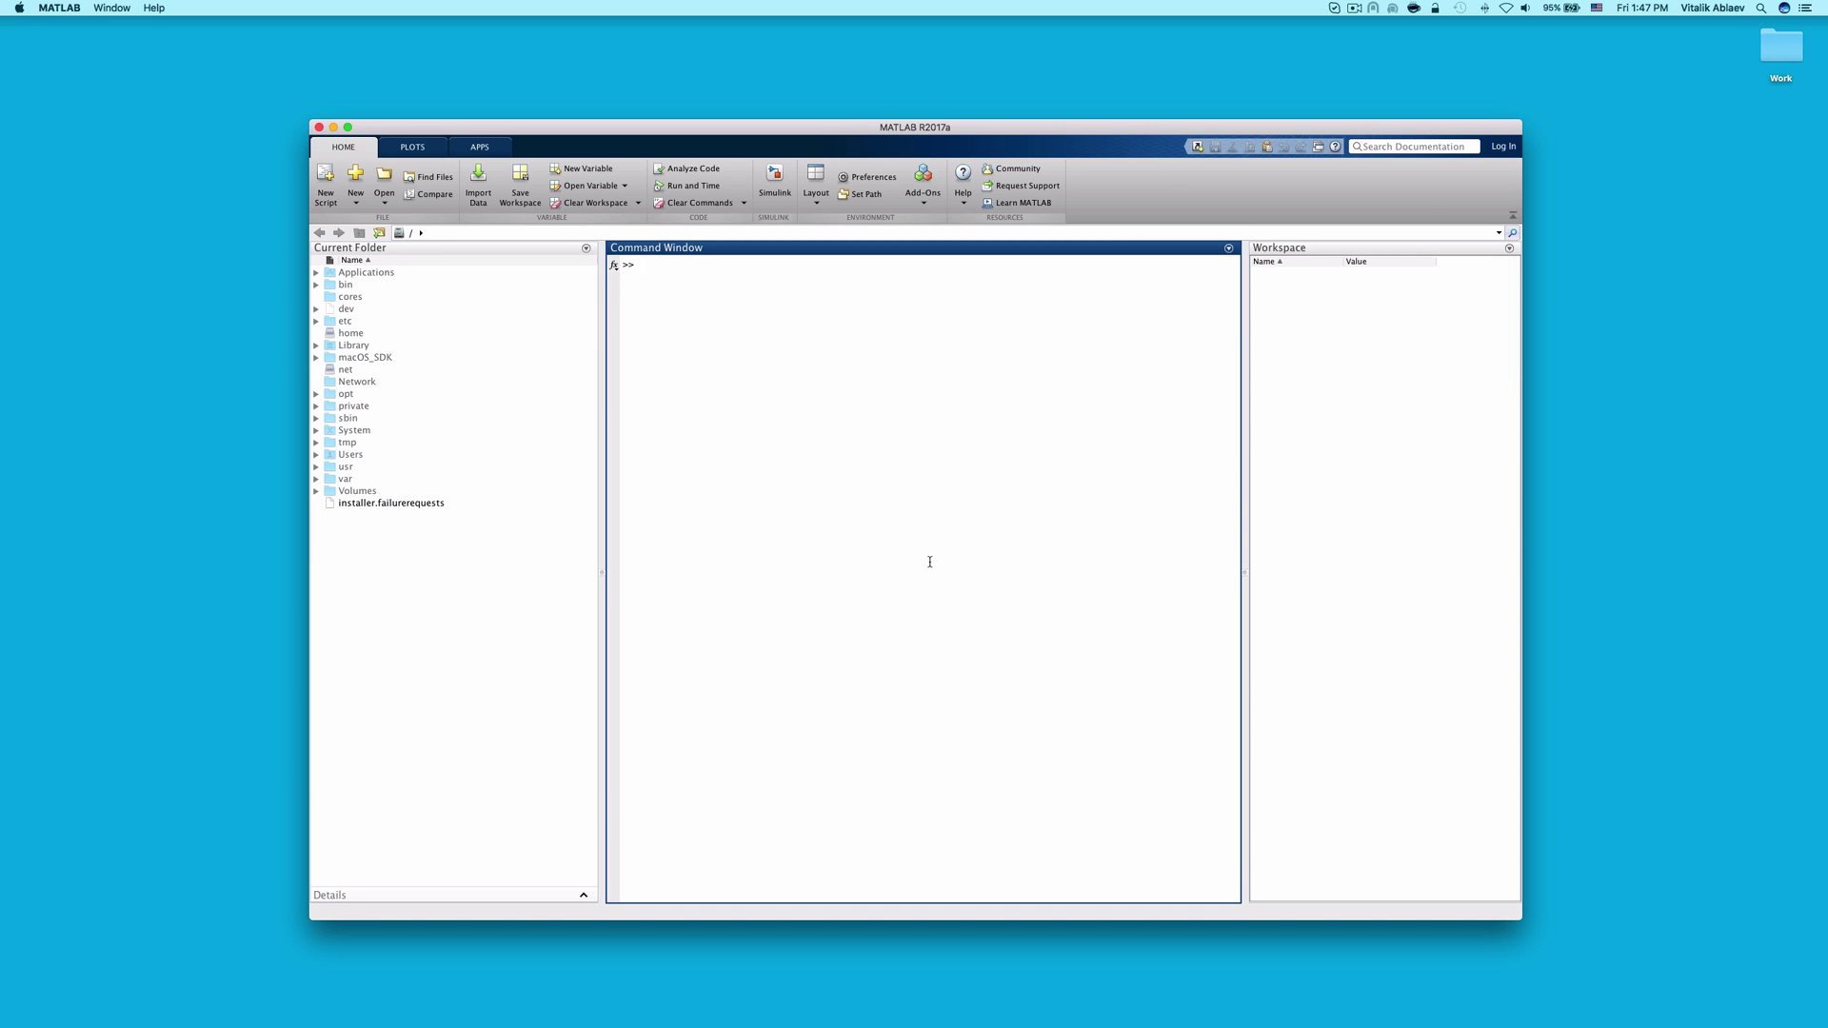
Open Set Path and check the PLECS Blockset and Documents/MATLAB entries on the search path
{"action": "left_click", "coordinate": [884, 196]}
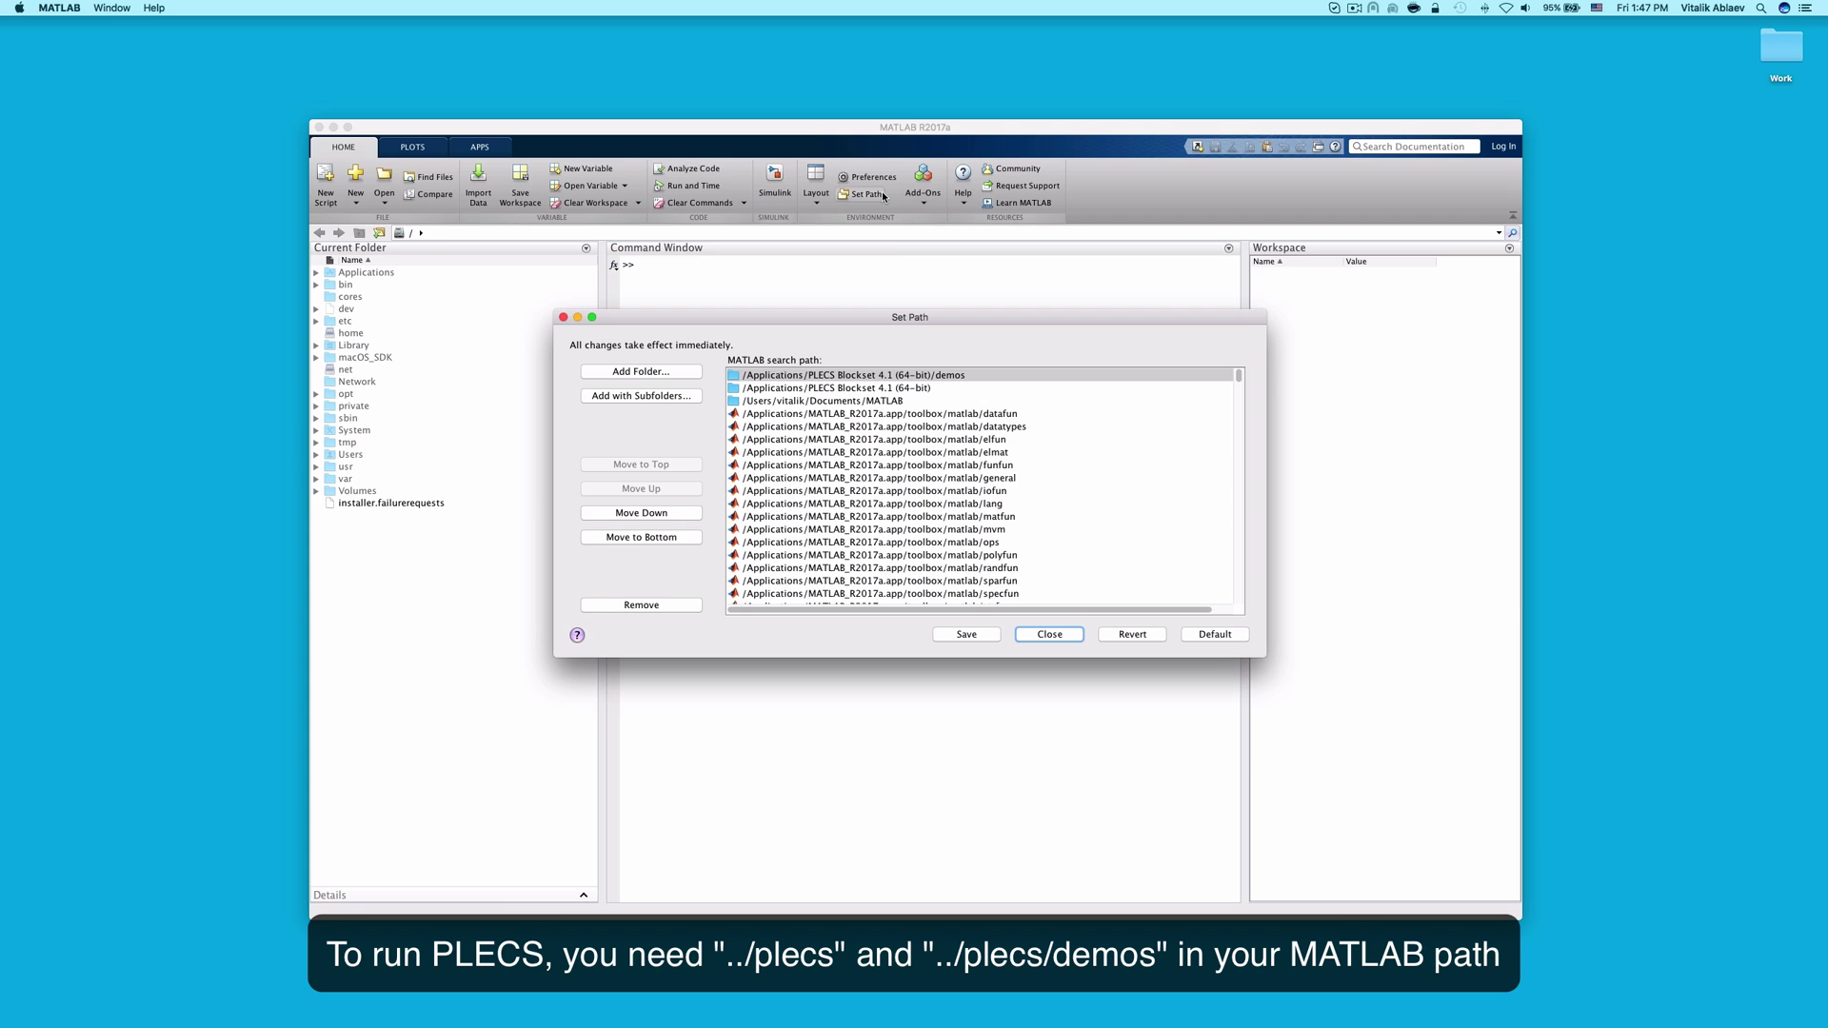
{"action": "left_click", "coordinate": [921, 401]}
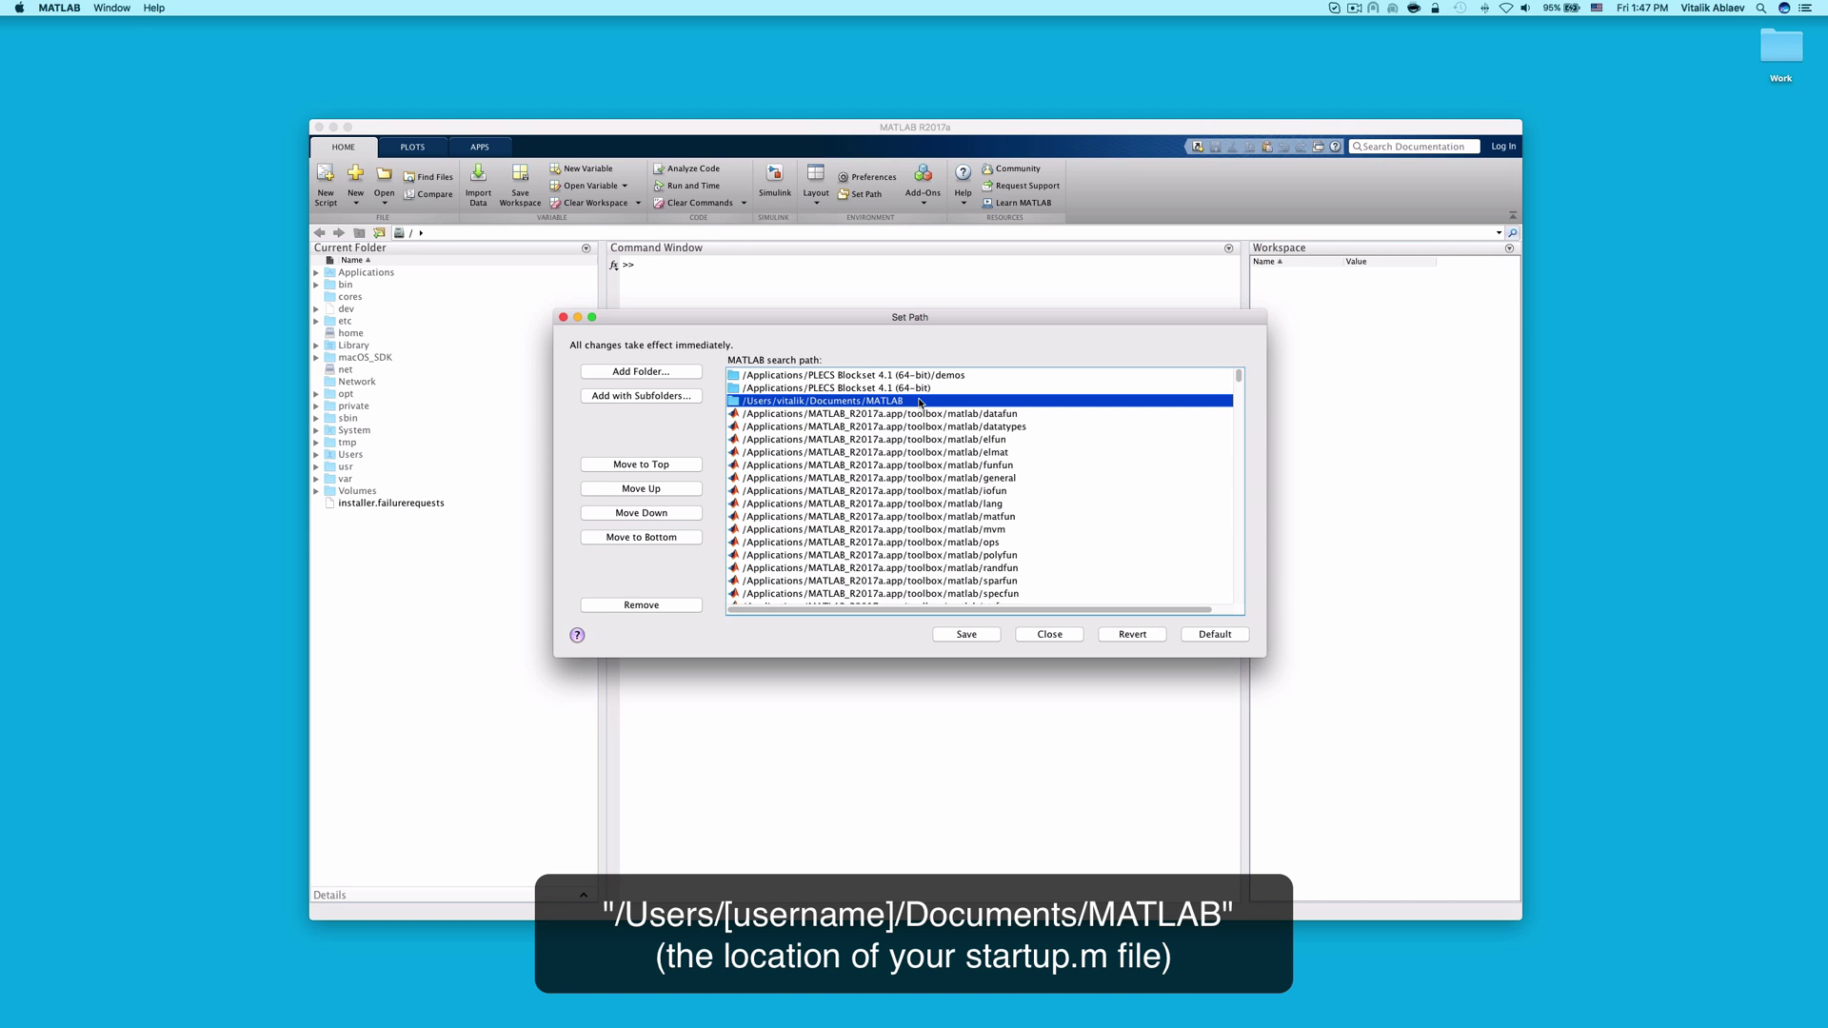
Close Set Path, run plecslib, and bring the PLECS library window to the centre
{"action": "left_click", "coordinate": [1050, 634]}
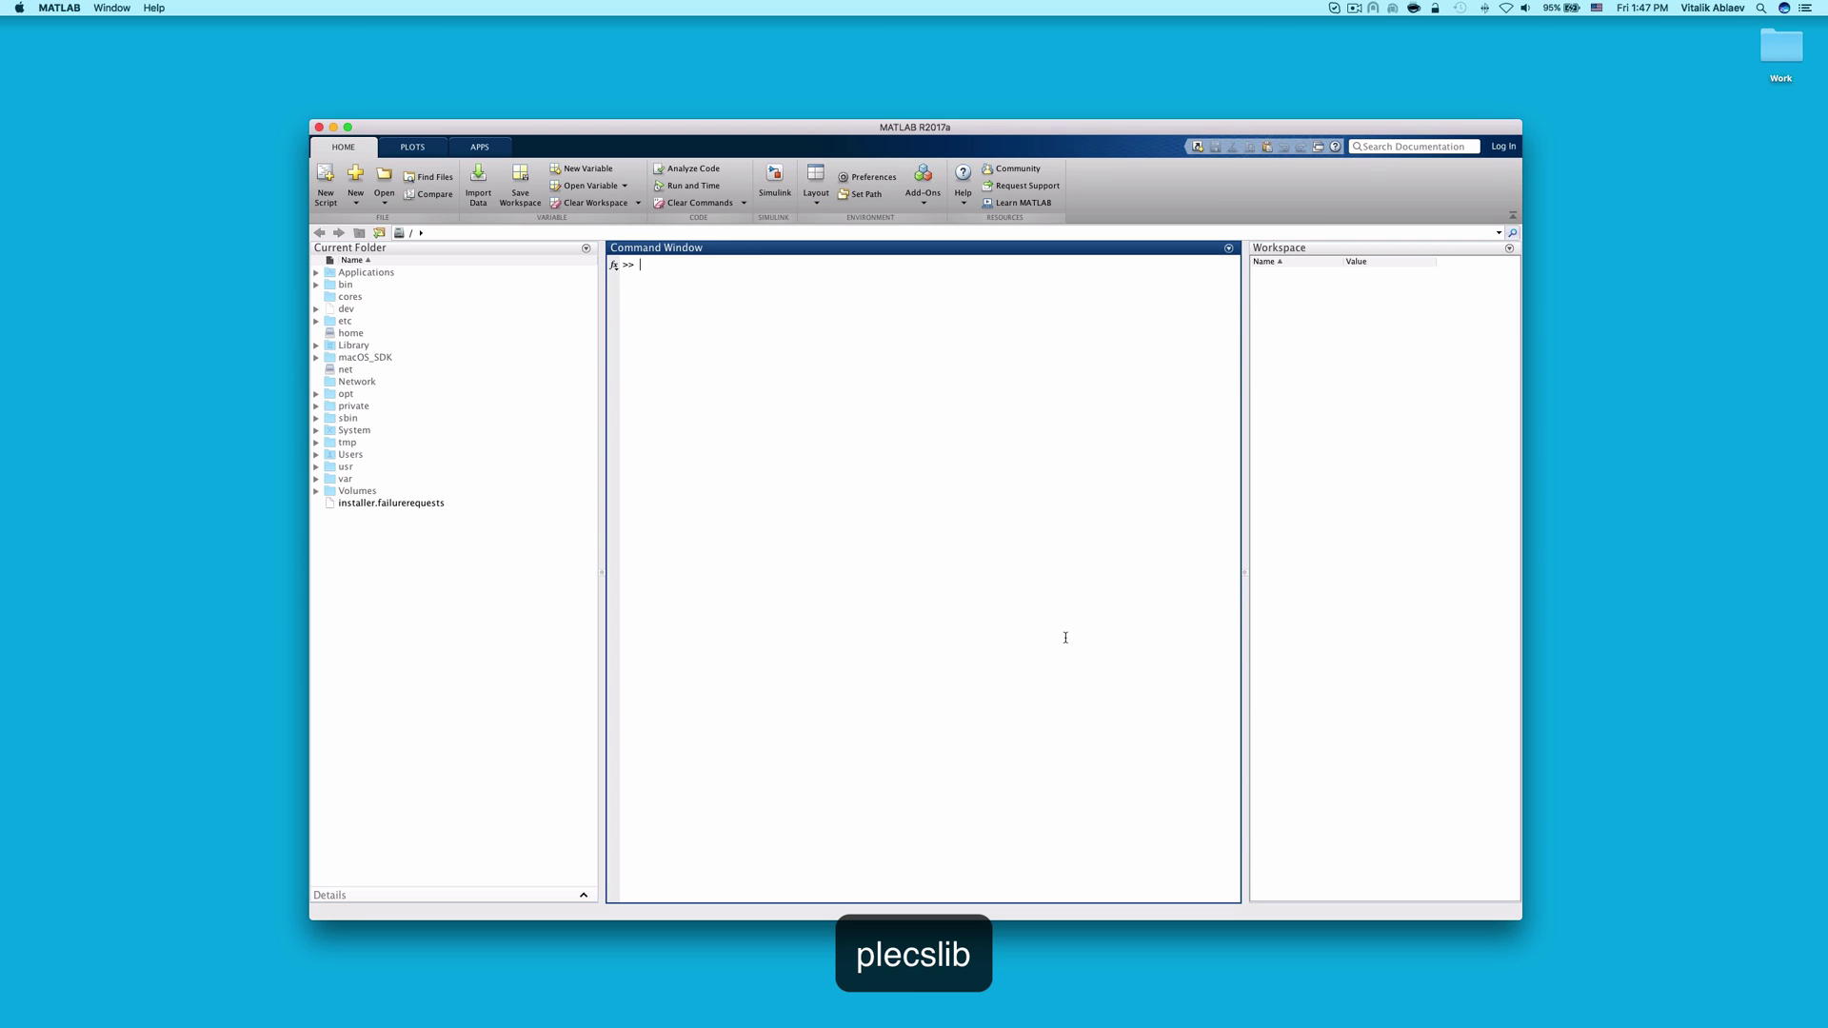
{"action": "type", "text": "plecslib"}
{"action": "key", "text": "Return"}
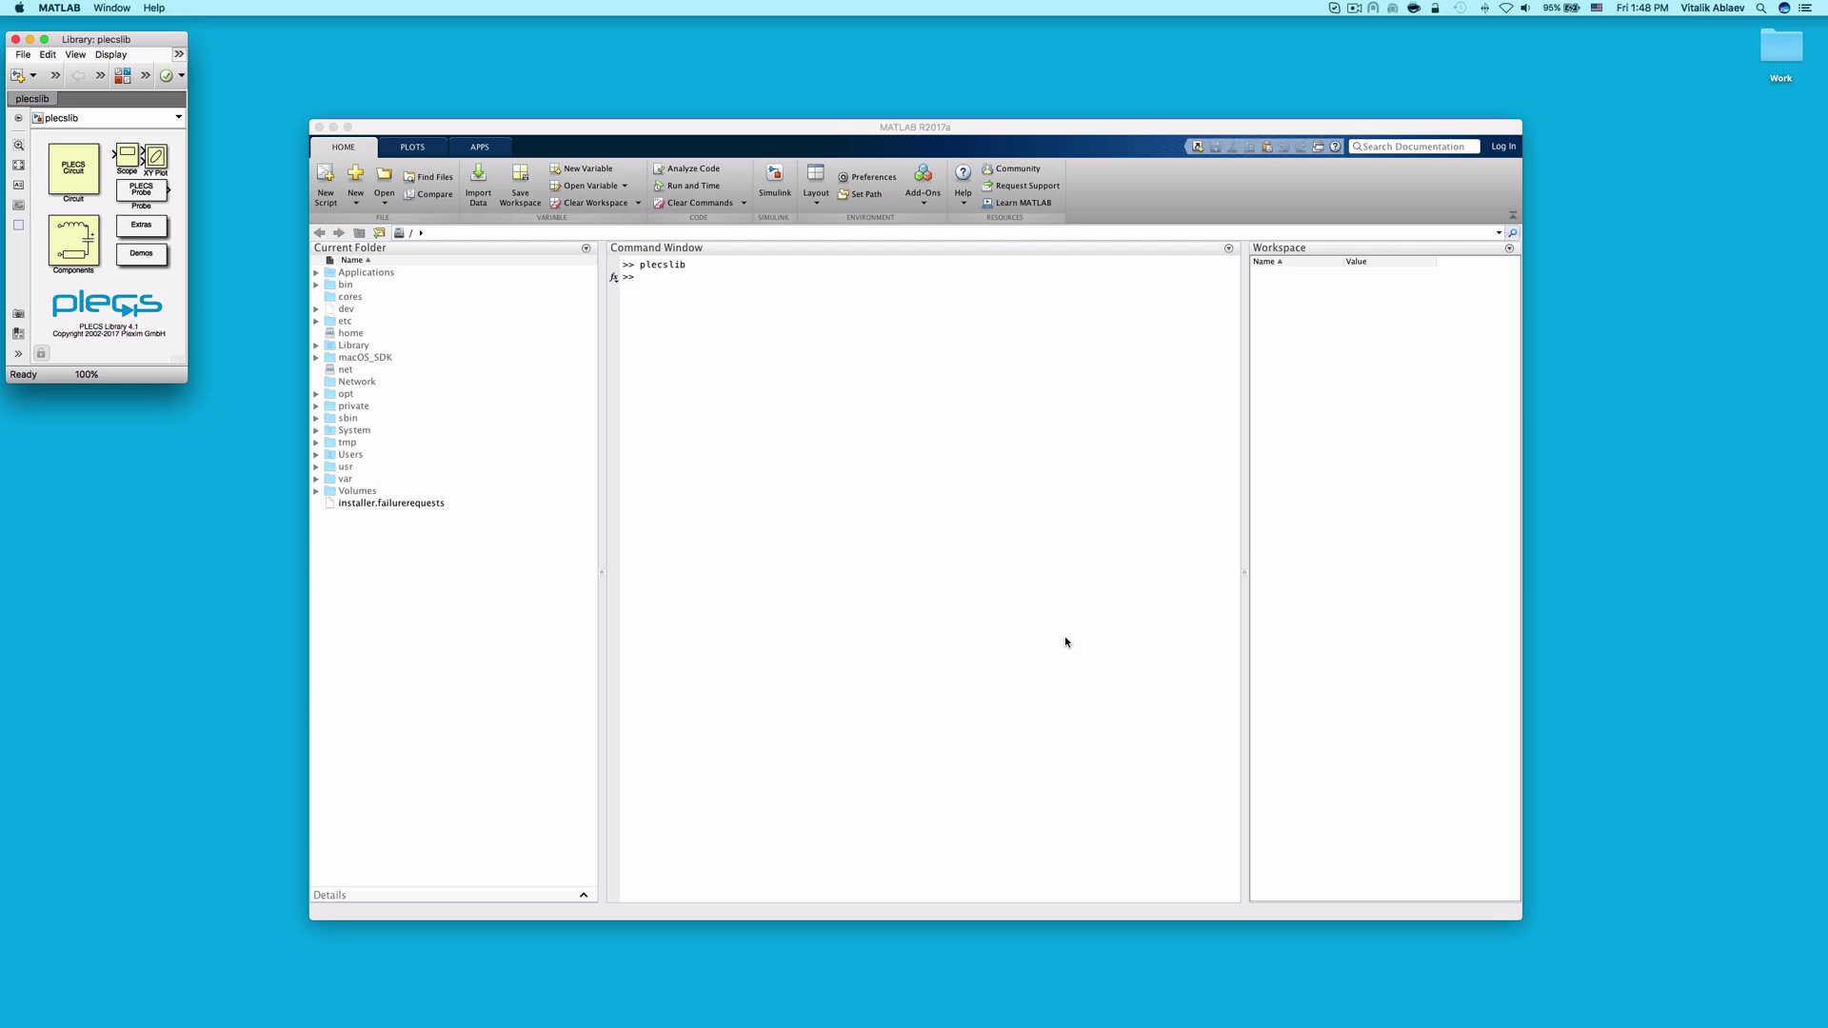
{"action": "left_click", "coordinate": [333, 127]}
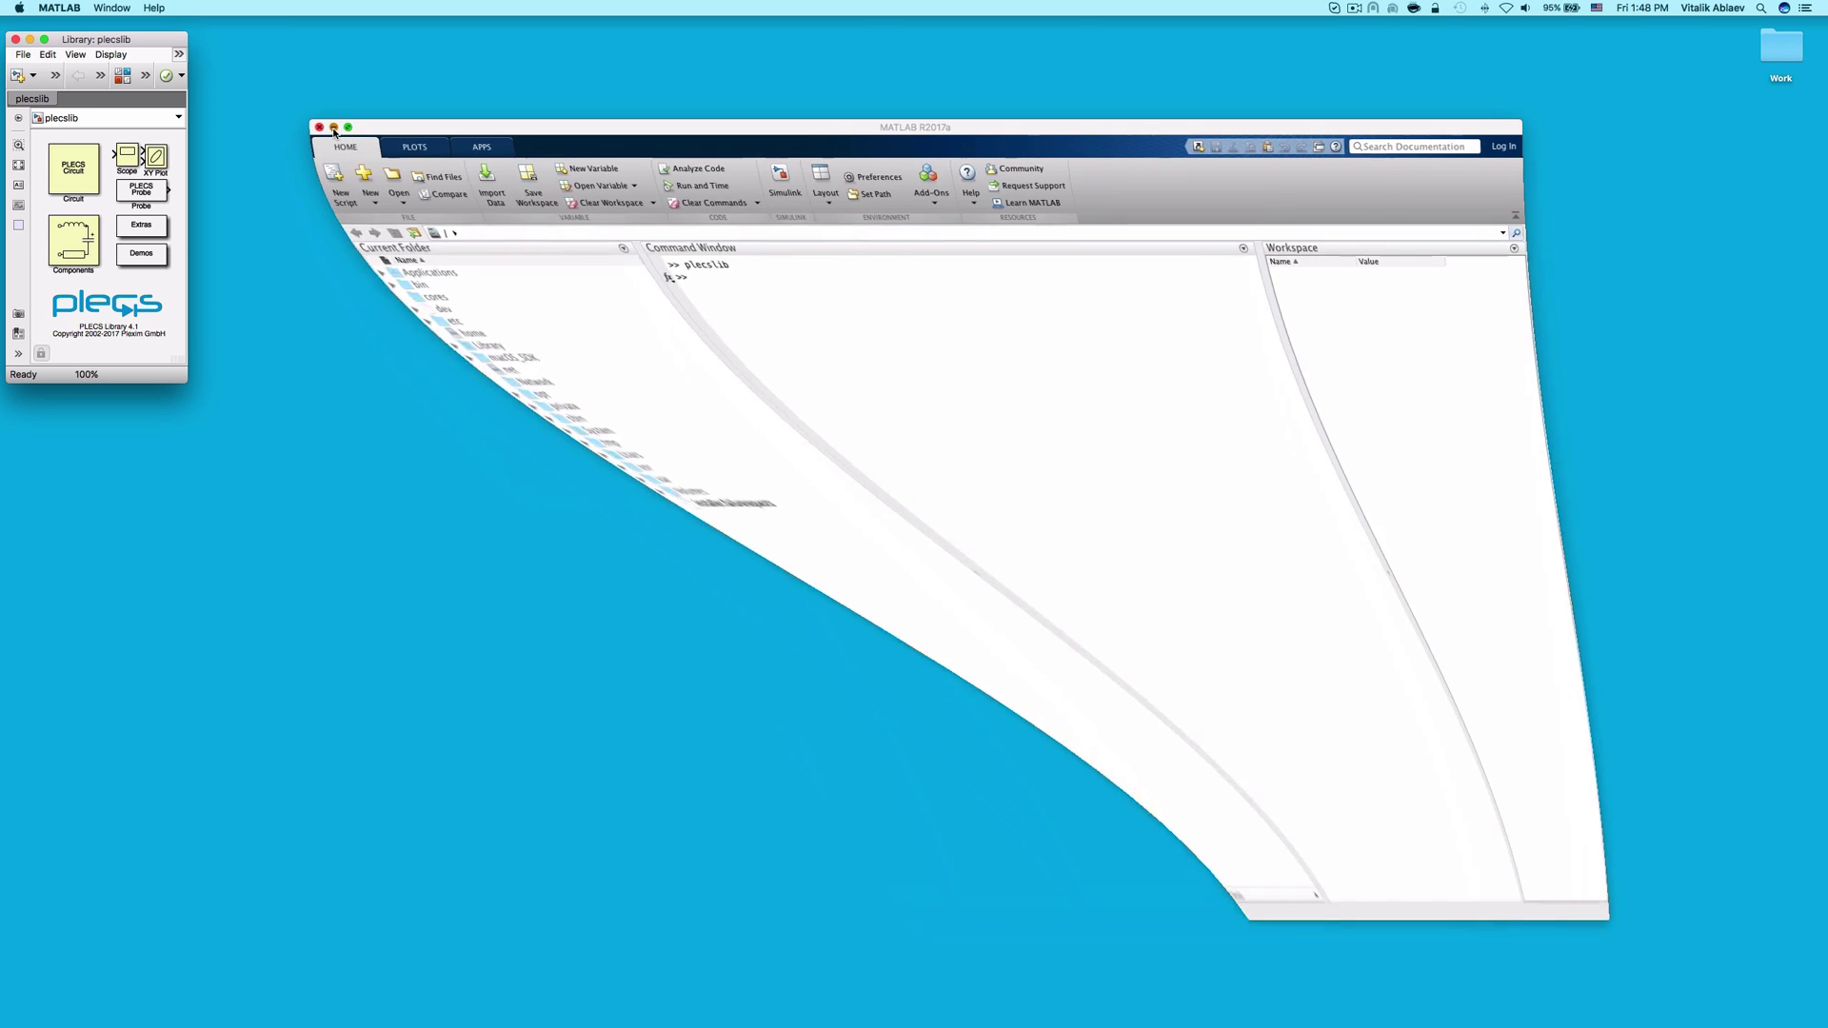
{"action": "left_click_drag", "start_coordinate": [125, 39], "coordinate": [519, 235]}
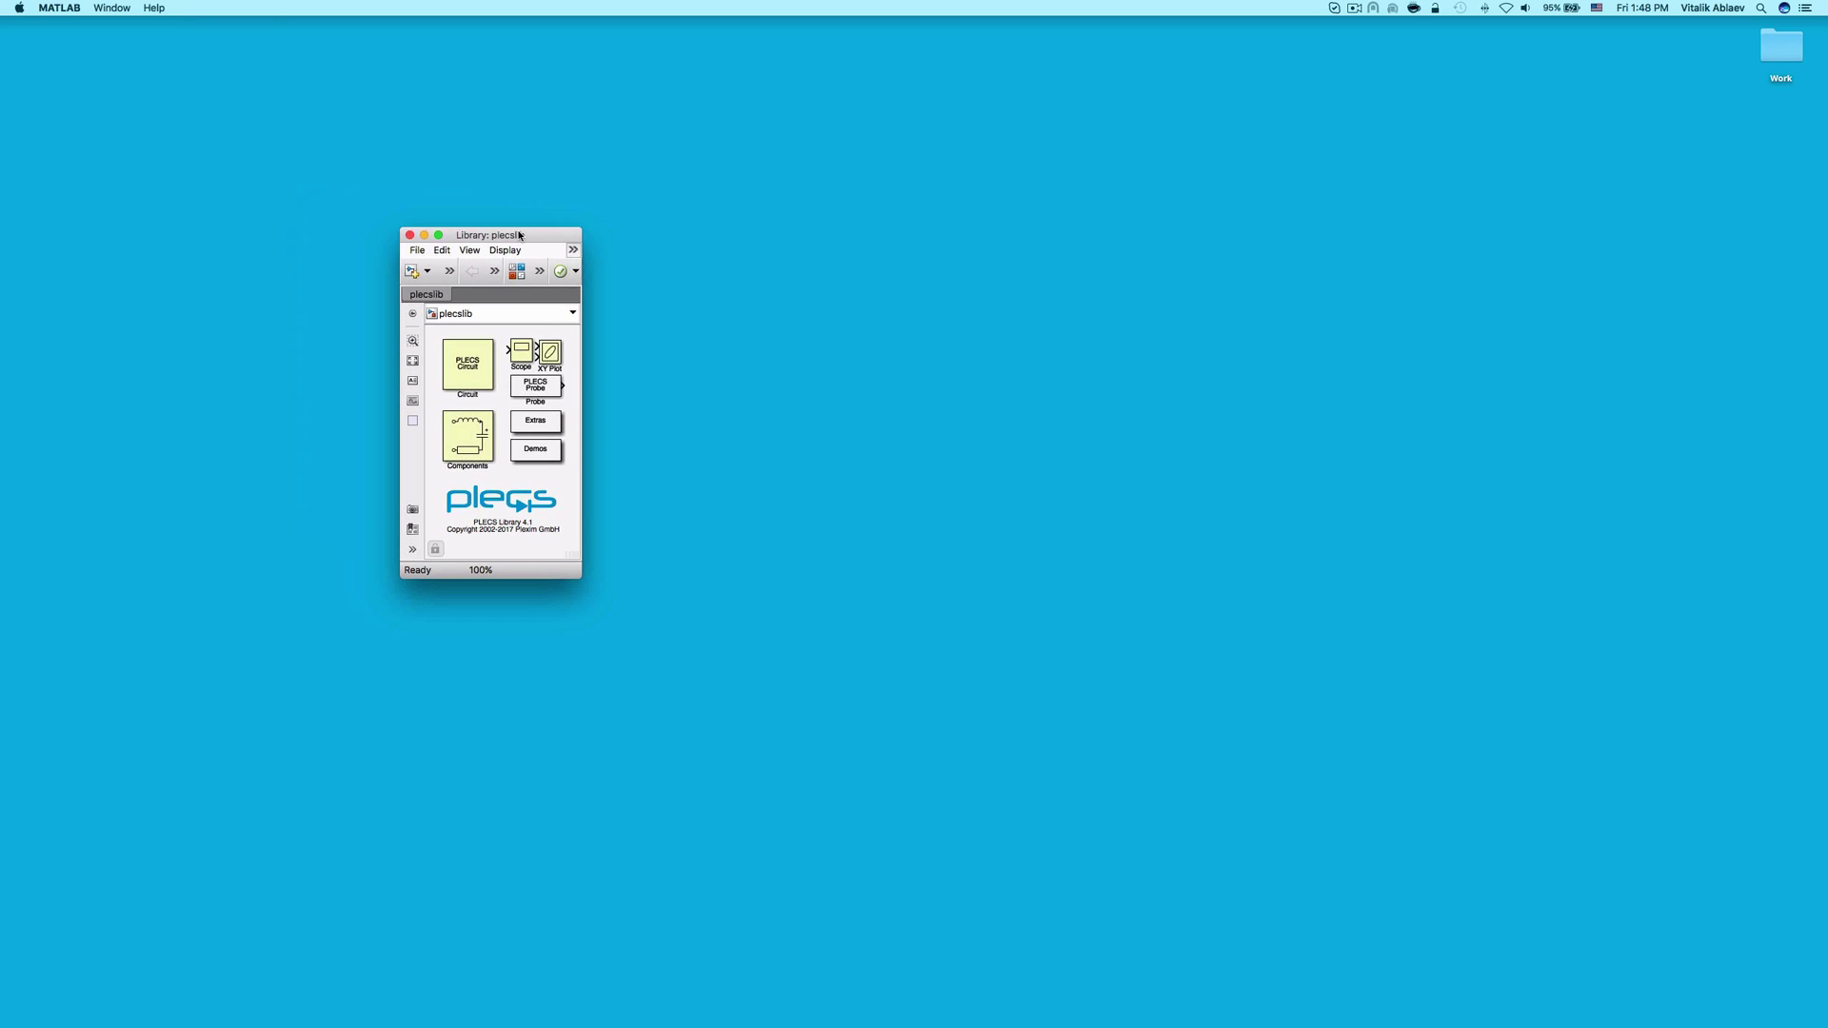
Create a new model and drag a PLECS Circuit block into it
{"action": "left_click", "coordinate": [411, 271]}
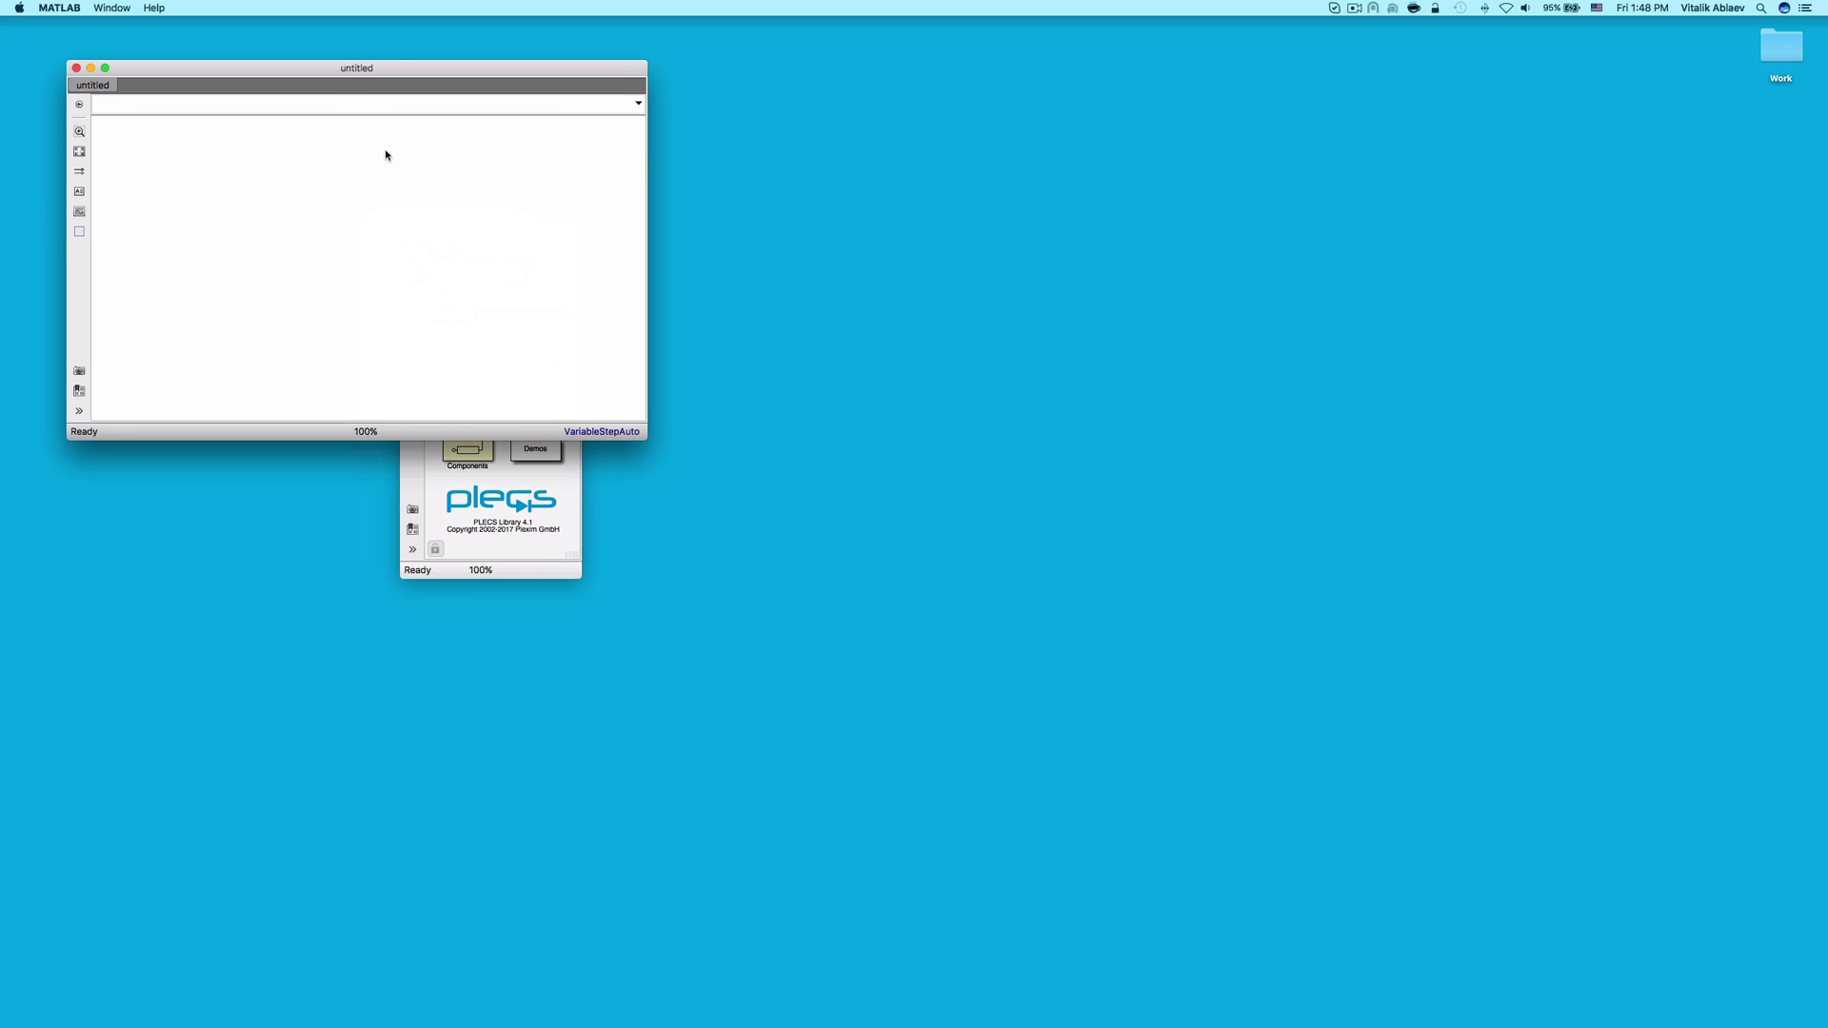
{"action": "left_click_drag", "start_coordinate": [382, 71], "coordinate": [921, 219]}
{"action": "left_click_drag", "start_coordinate": [467, 365], "coordinate": [769, 392]}
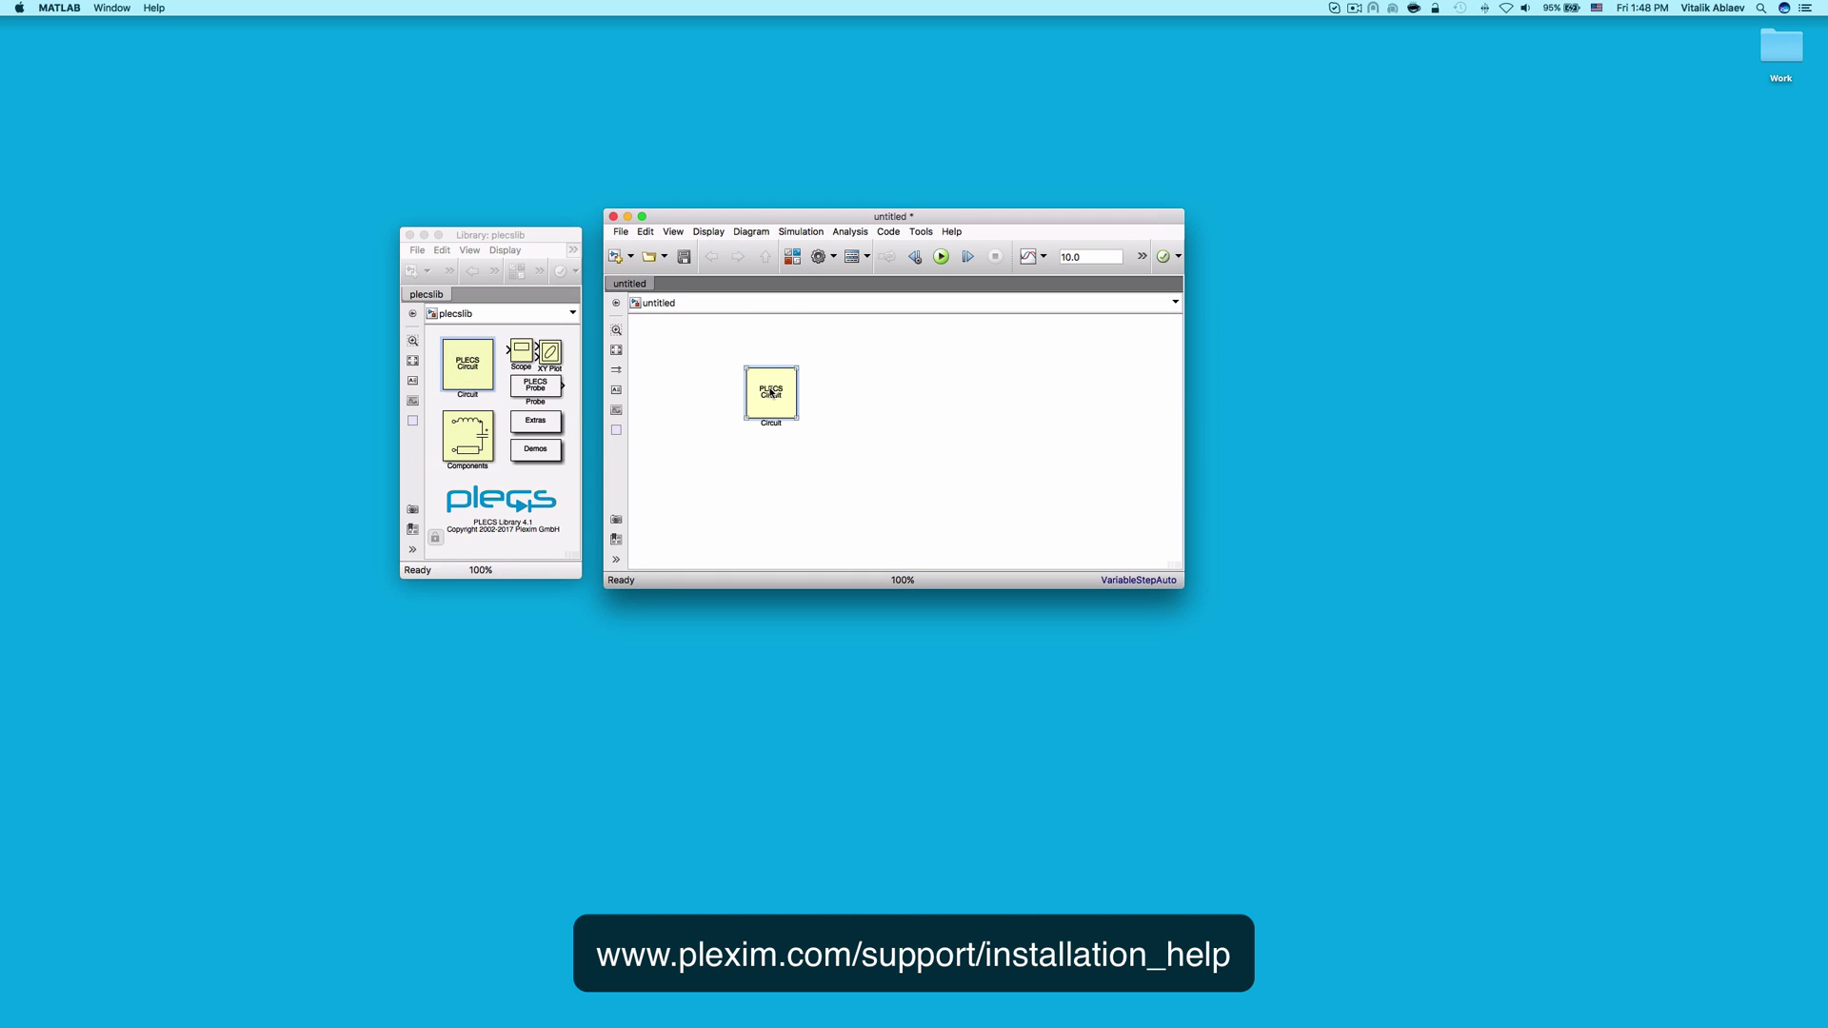
Open the Circuit block's empty schematic and the PLECS Library Browser for Components
{"action": "double_click", "coordinate": [772, 394]}
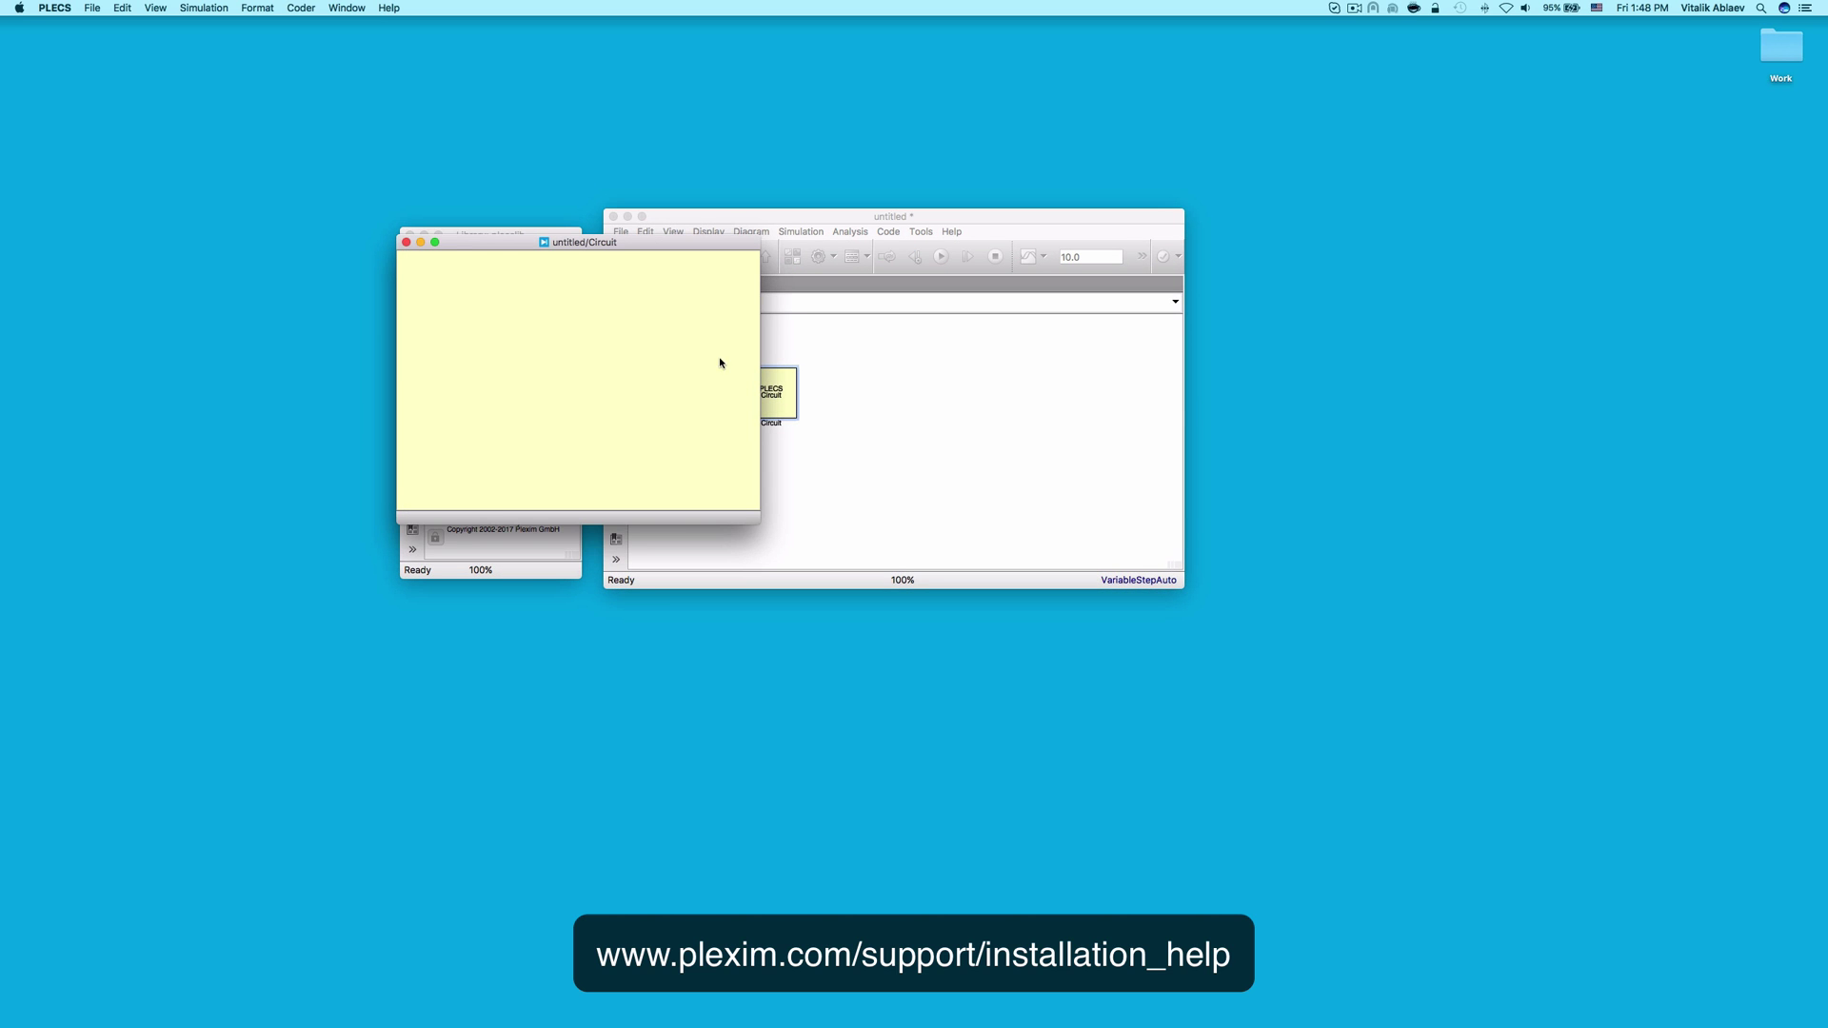
{"action": "left_click_drag", "start_coordinate": [679, 244], "coordinate": [887, 620]}
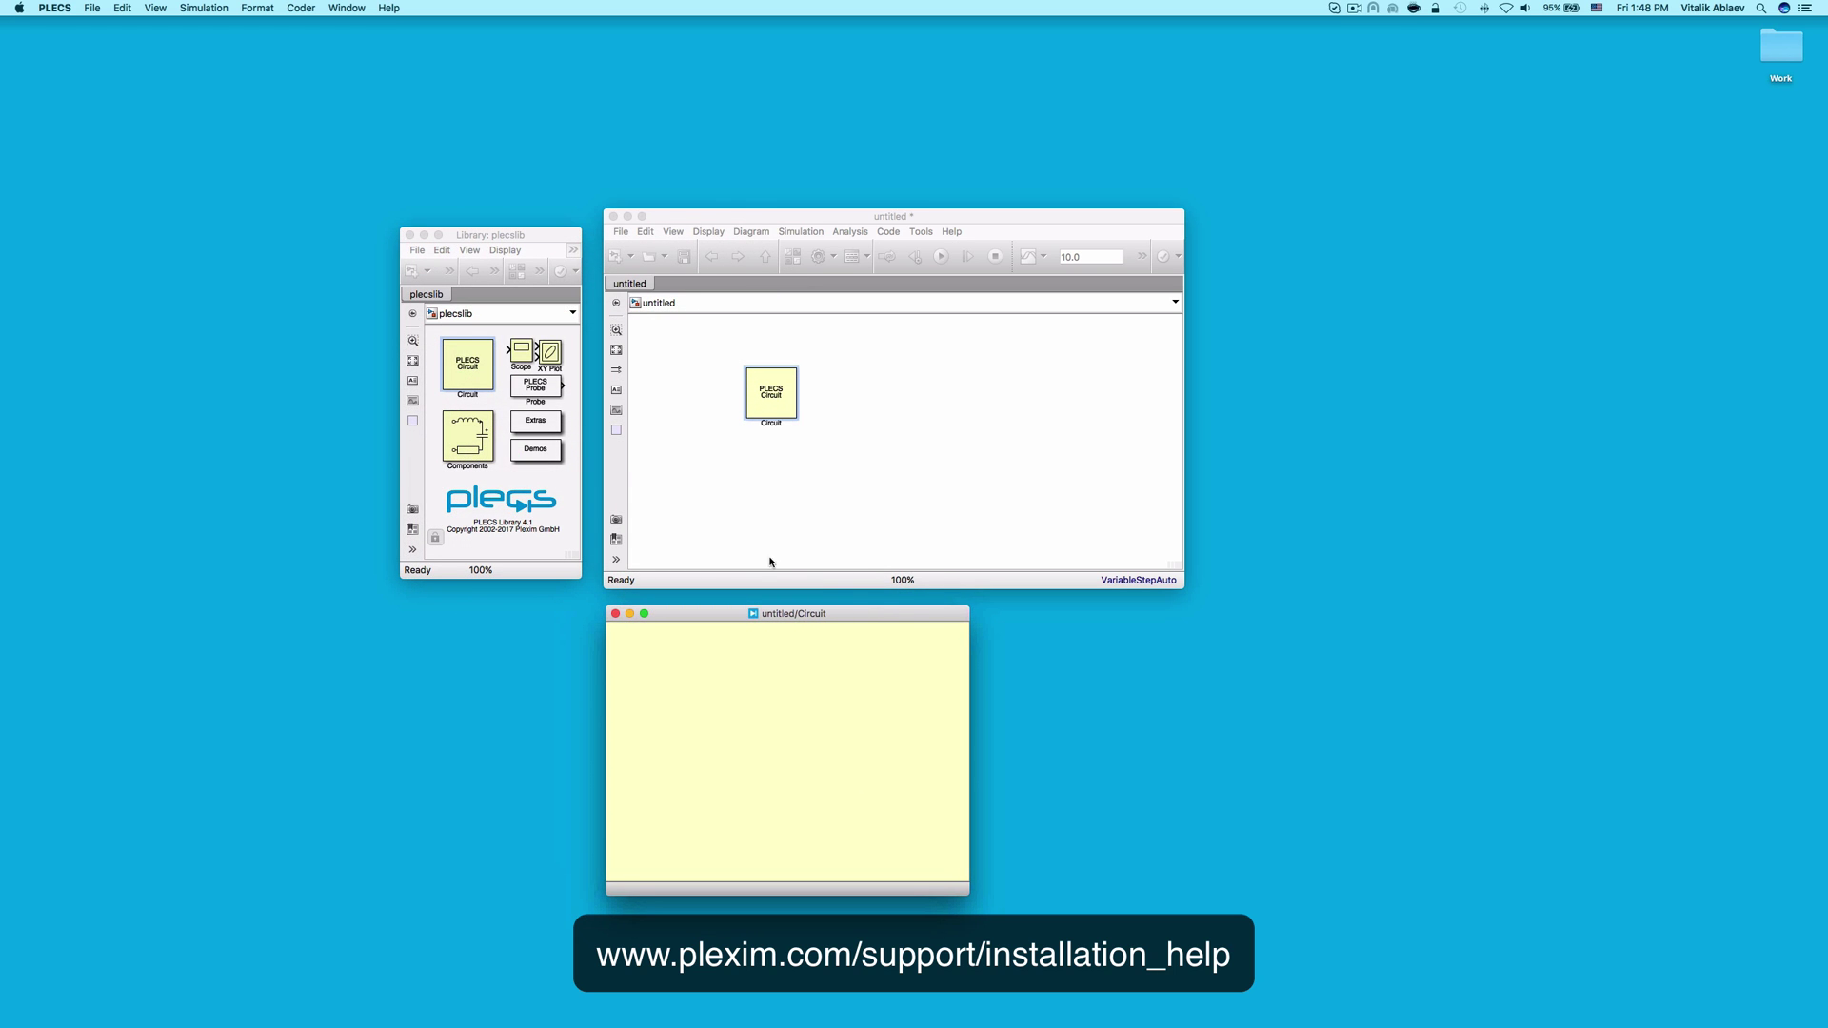
{"action": "left_click", "coordinate": [466, 436]}
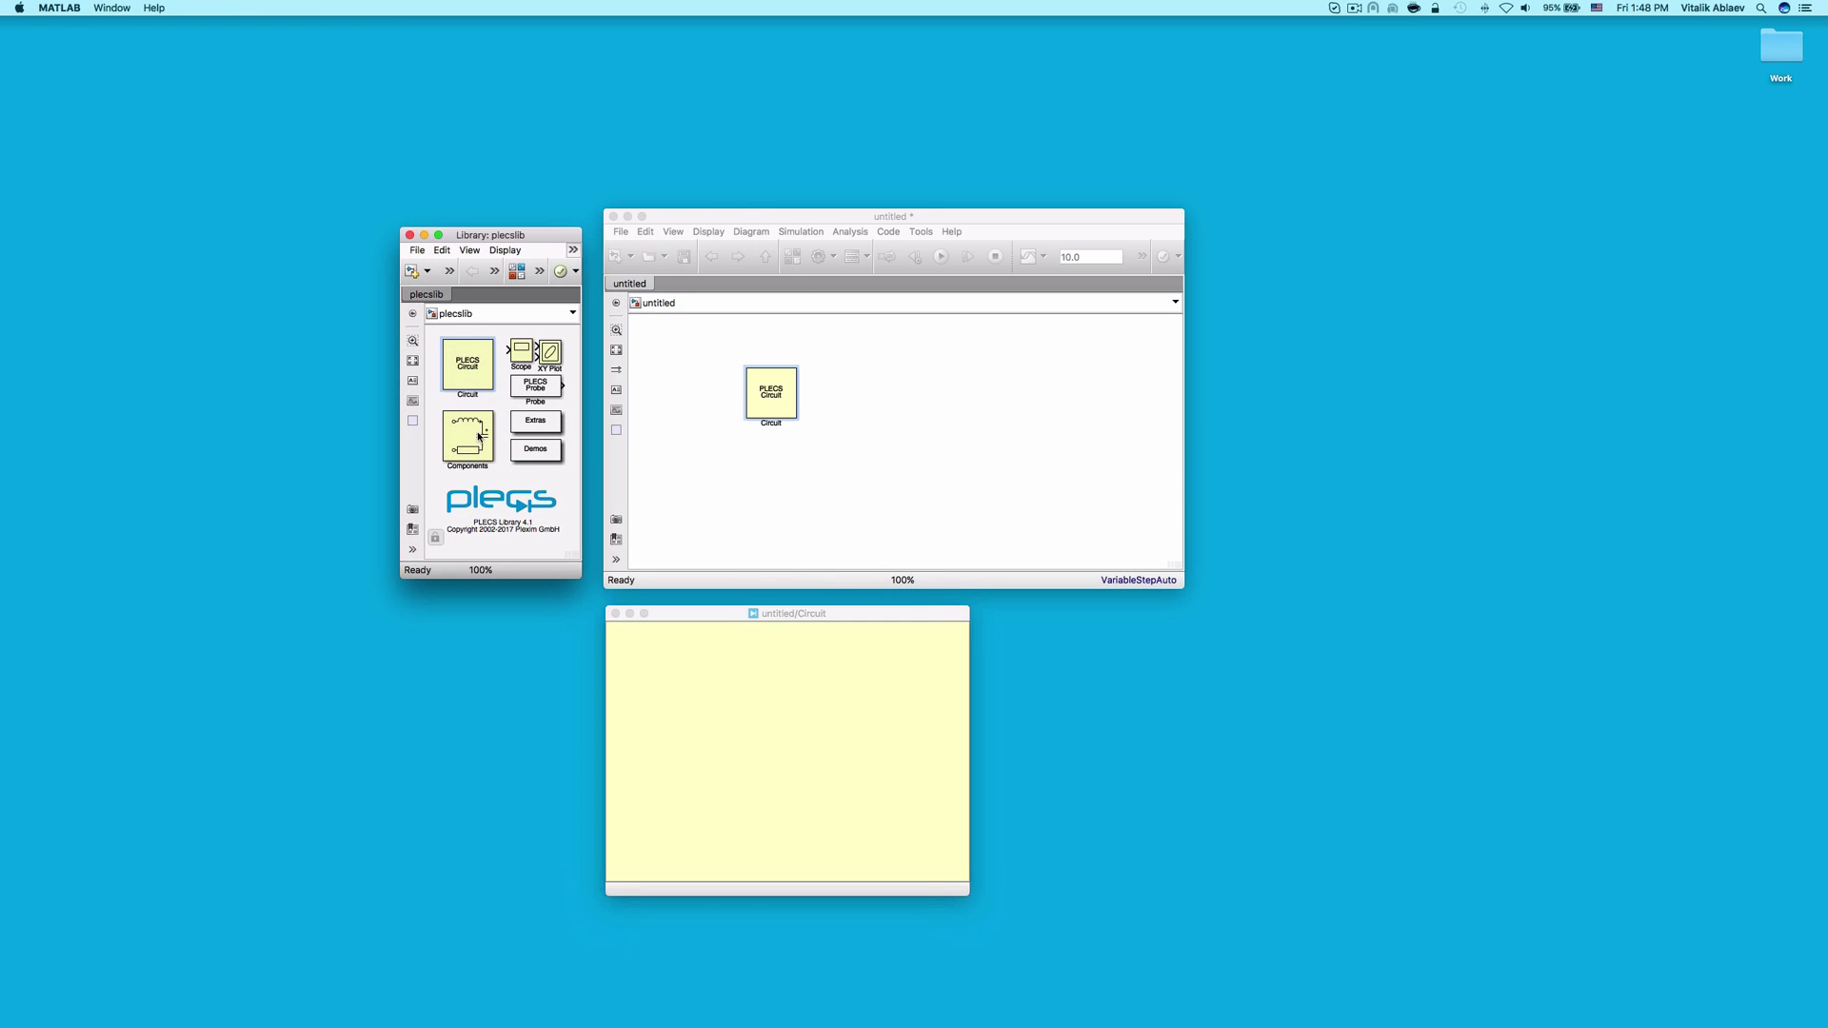
{"action": "key", "text": "super+l"}
{"action": "left_click_drag", "start_coordinate": [237, 219], "coordinate": [539, 601]}
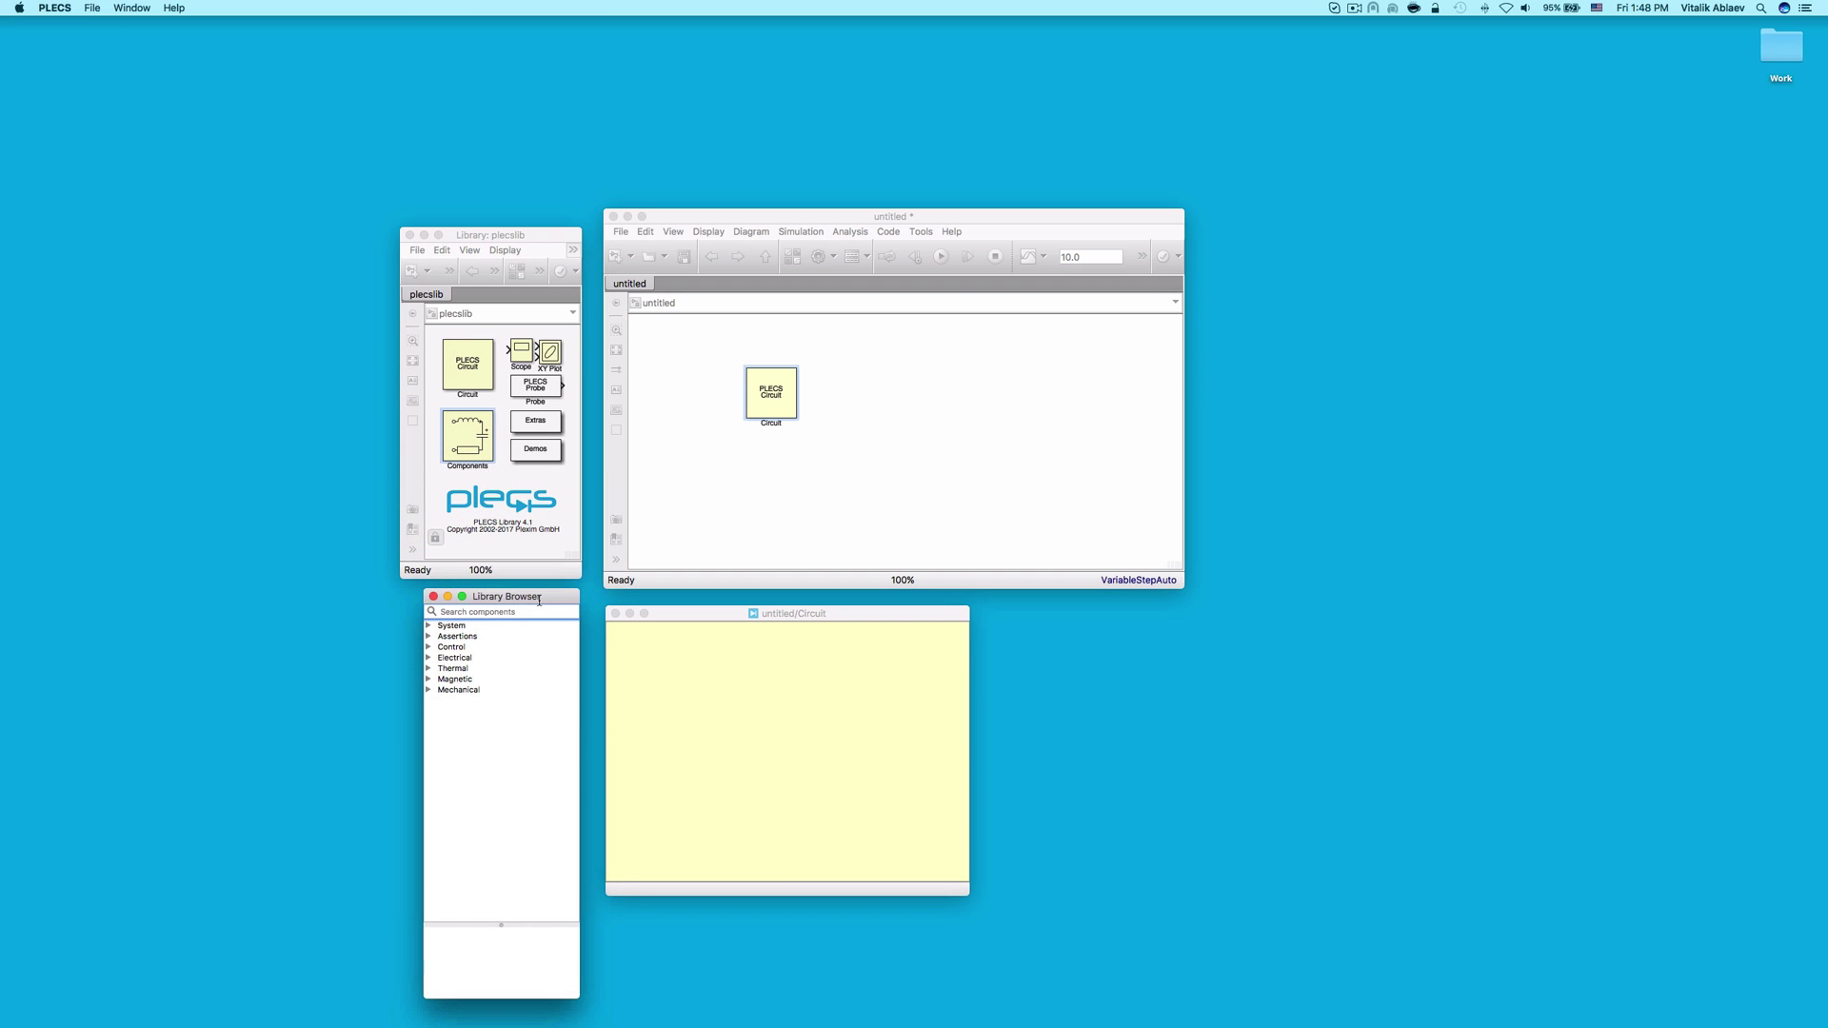